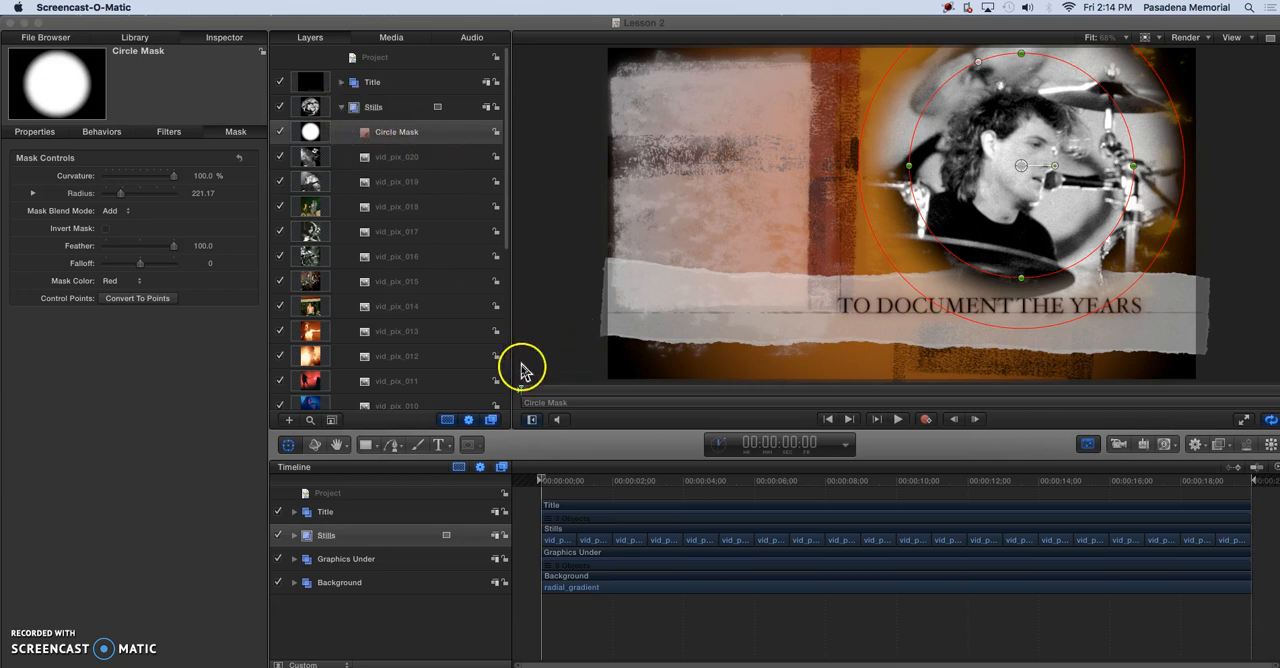
With the playhead at 00:00:04:14, move the whole Stills group slightly down on the canvas, and return the playhead to the start.
click(527, 395)
drag(527, 395, 681, 401)
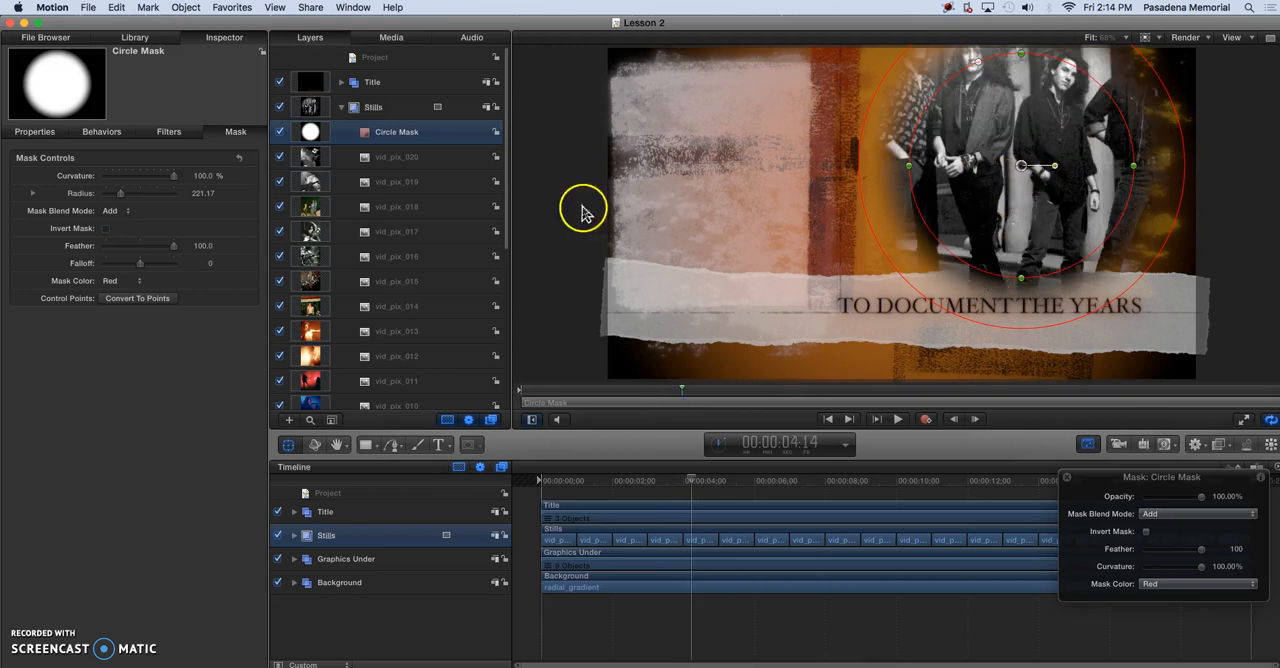
double_click(371, 107)
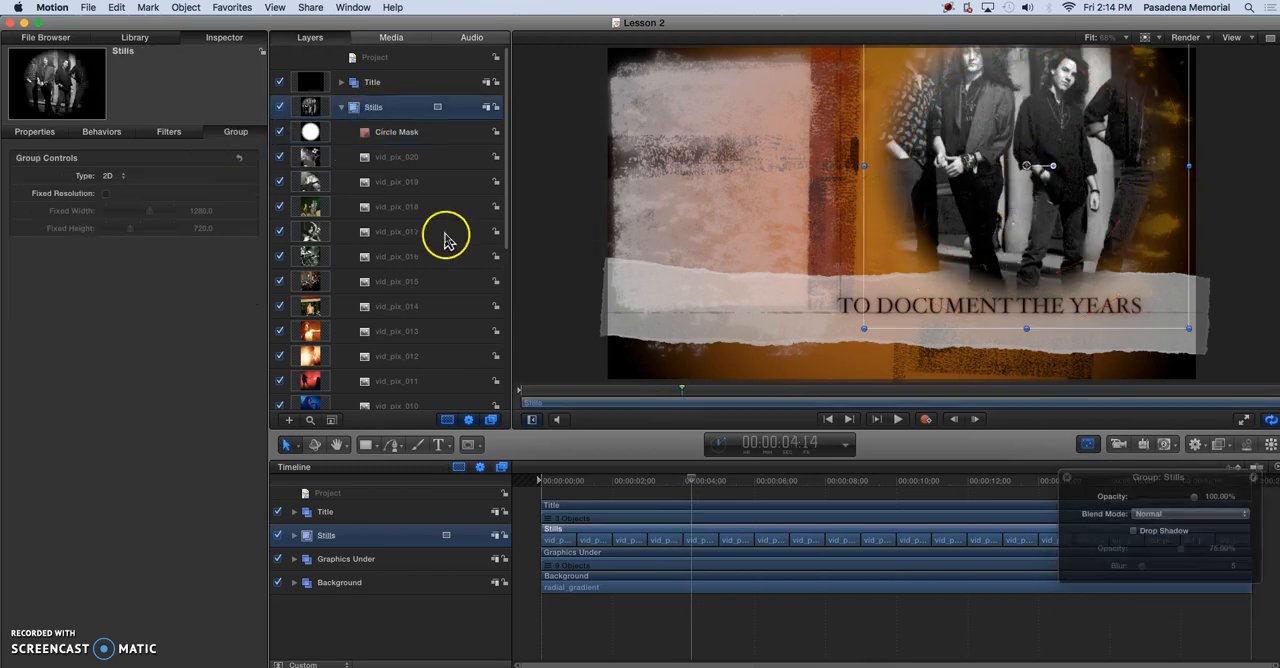
click(1024, 209)
mouse_move(1024, 209)
mouse_down()
mouse_move(1023, 243)
mouse_move(1019, 212)
mouse_move(1022, 227)
mouse_up()
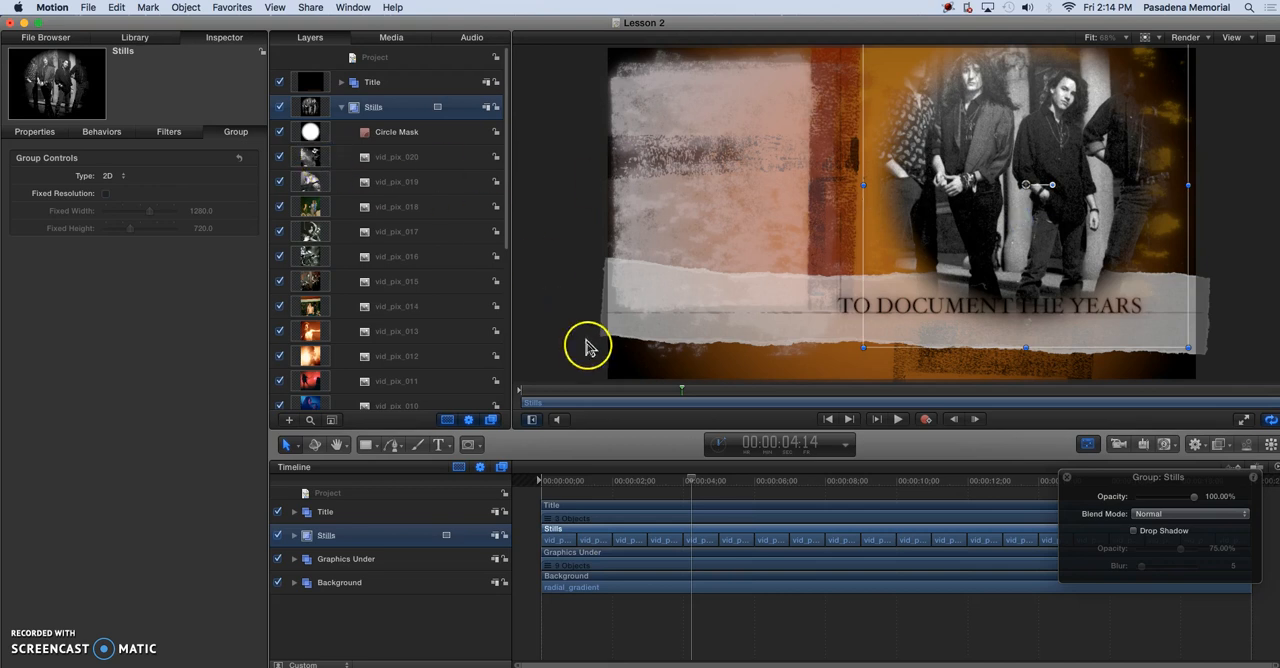
drag(684, 393, 523, 409)
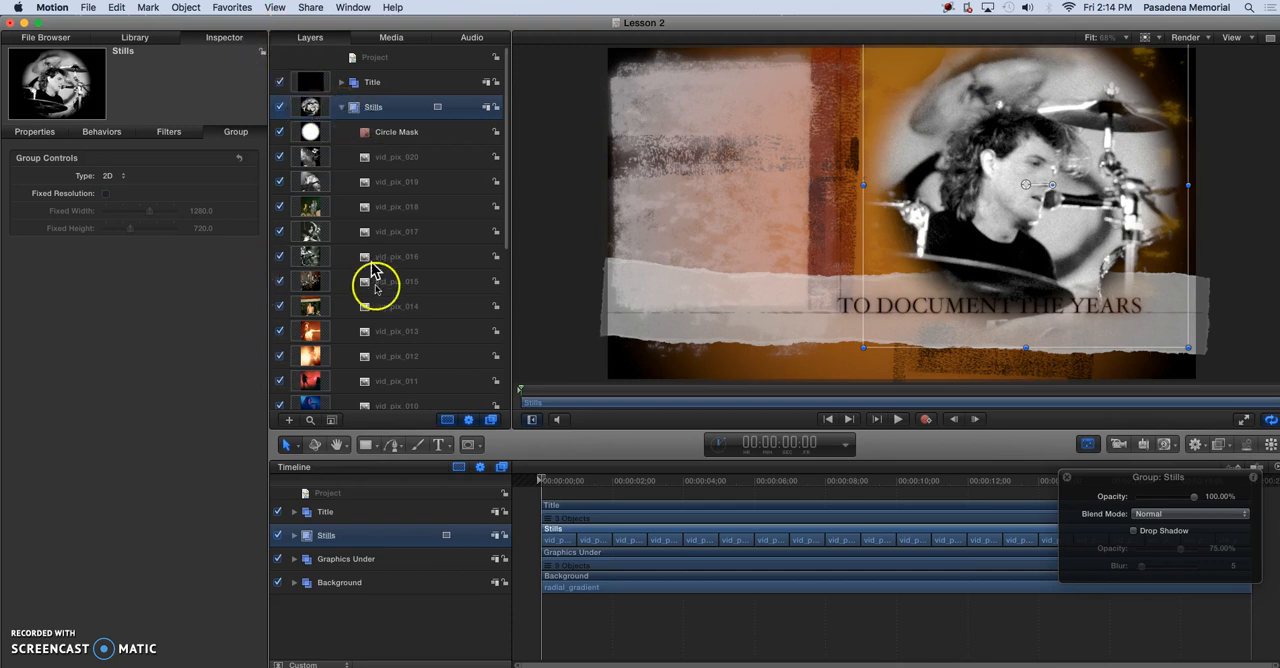
Collapse the Stills group in the layer list and make a clone layer of it.
click(342, 107)
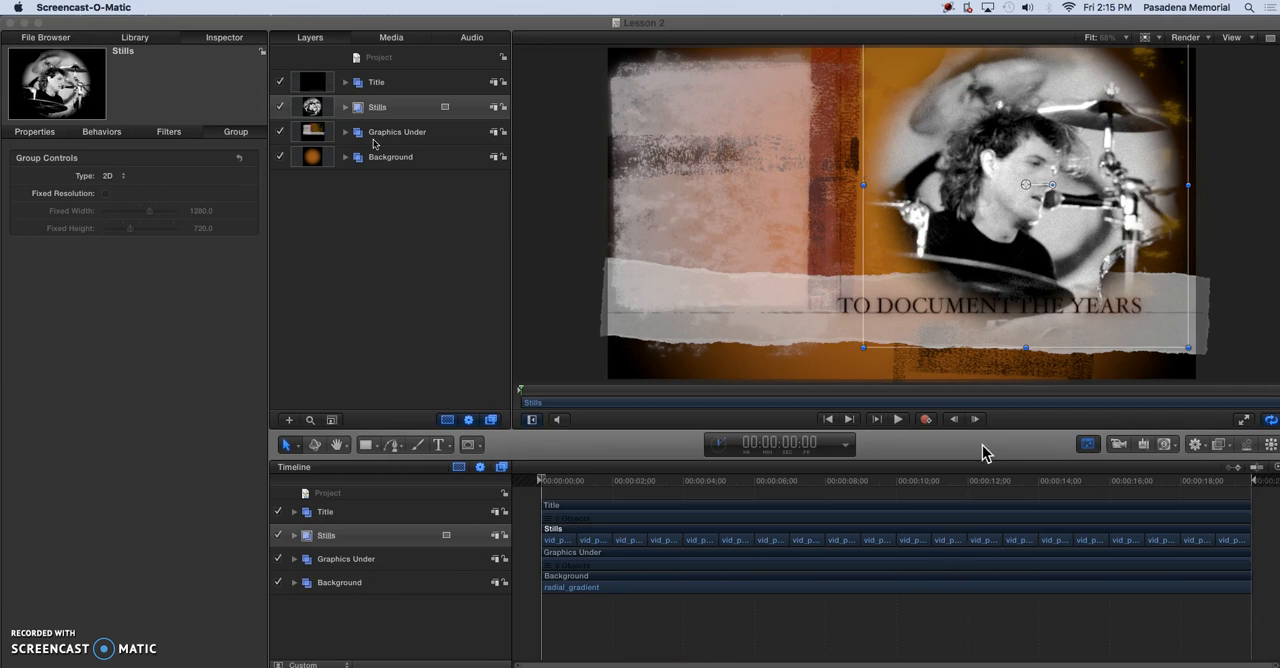
click(1002, 236)
click(401, 117)
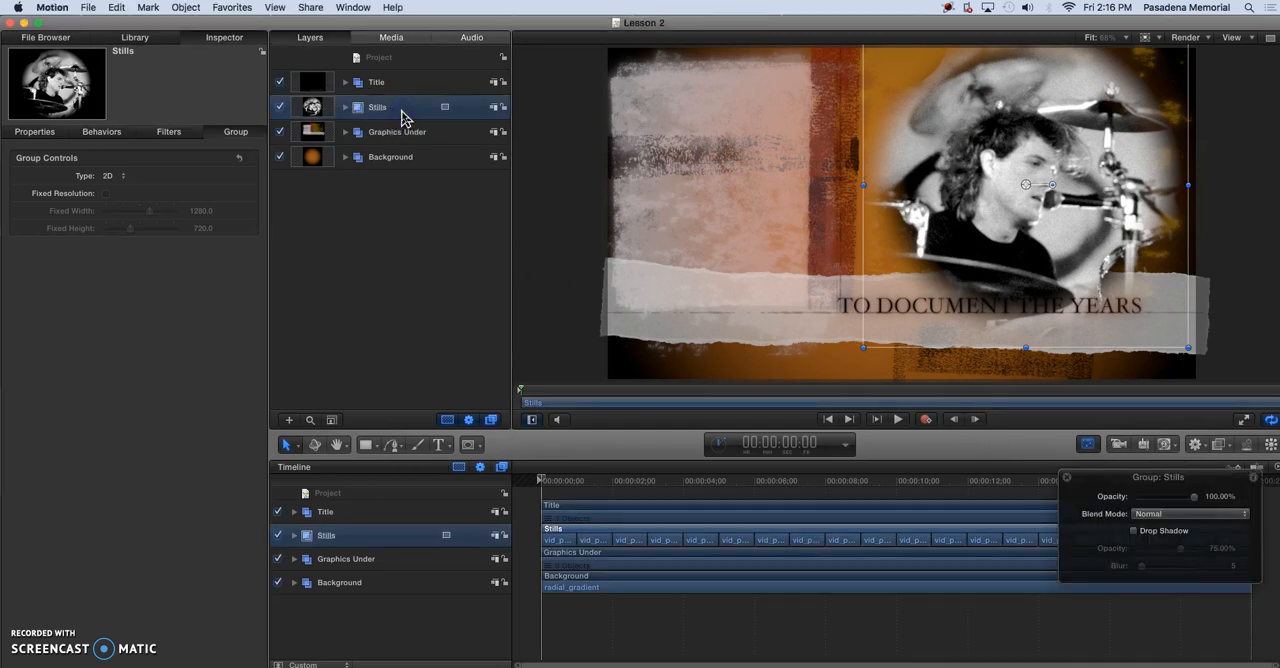
click(185, 10)
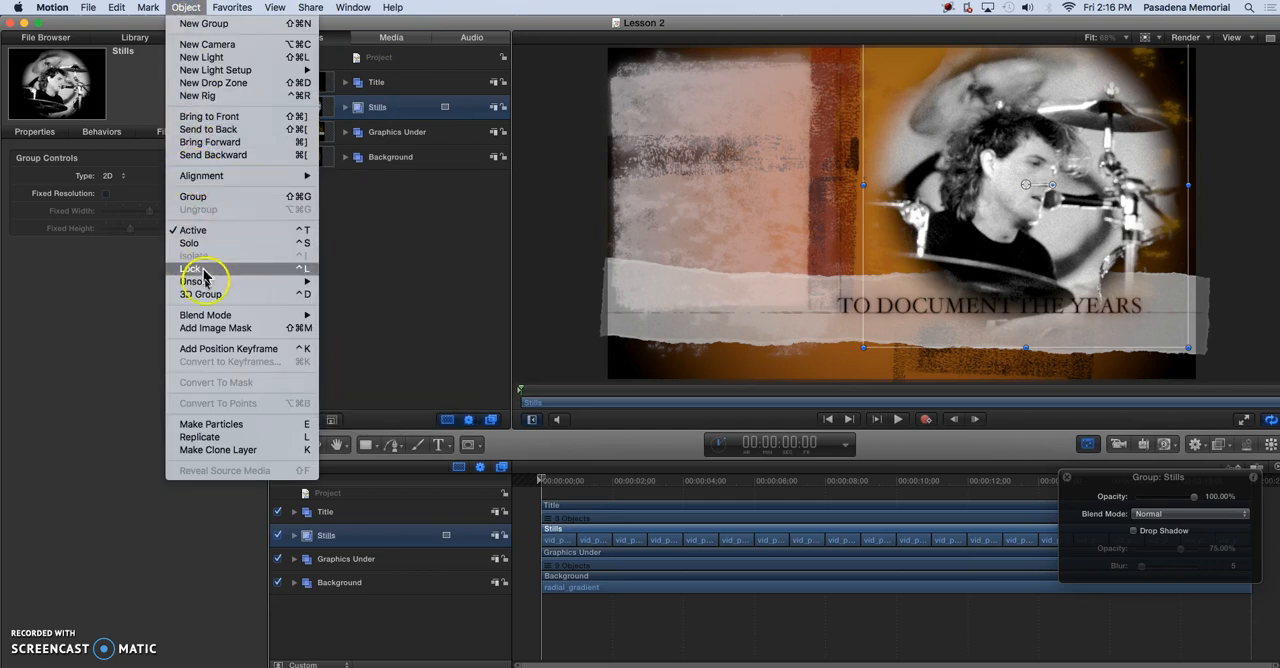
click(215, 457)
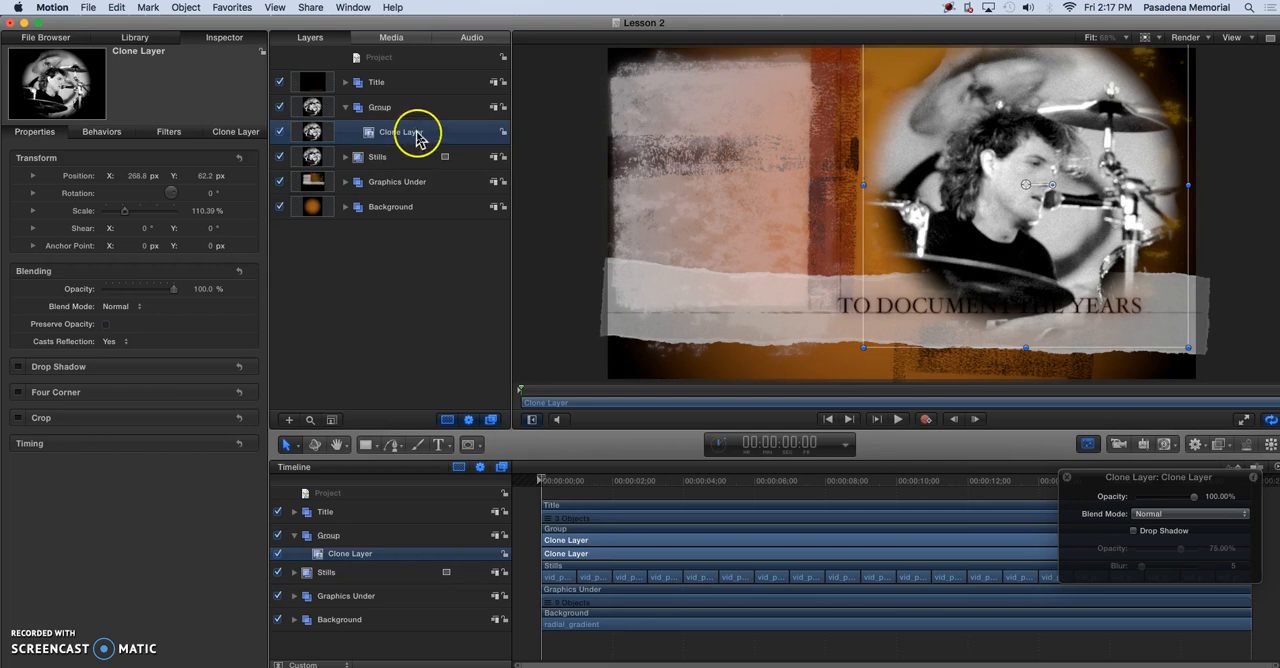
Show the Blend Mode column in the layer list and set the clone layer's blend mode to Linear Light.
click(276, 8)
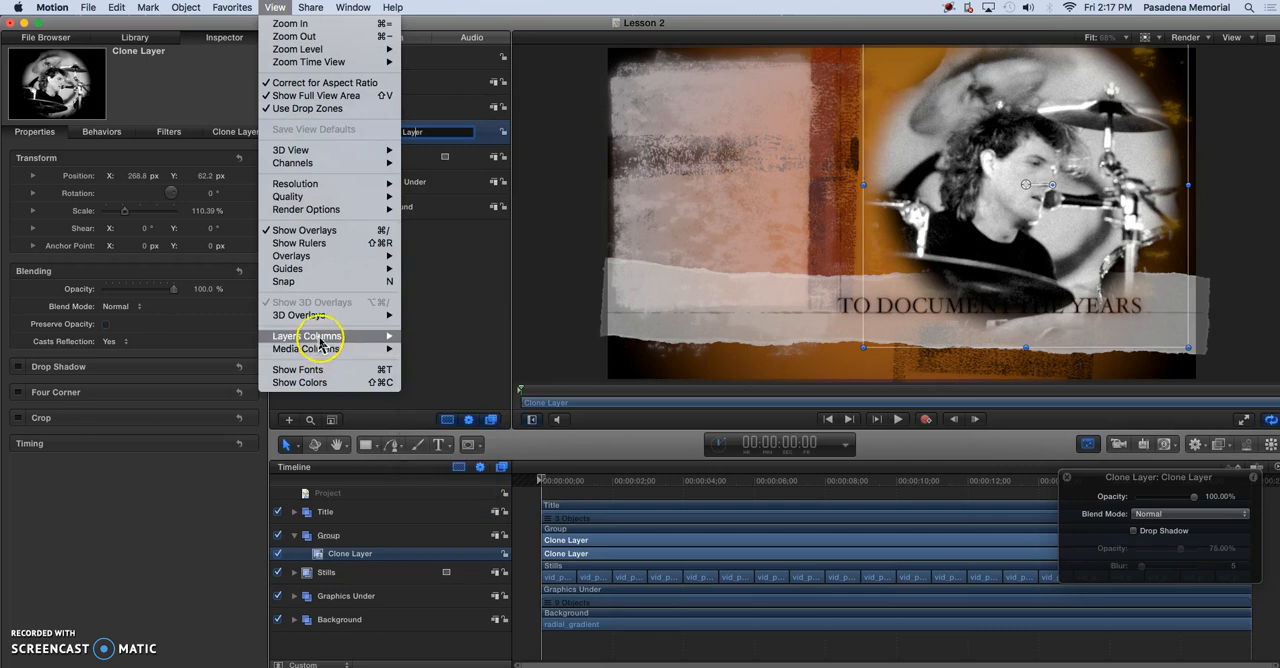
mouse_move(320, 338)
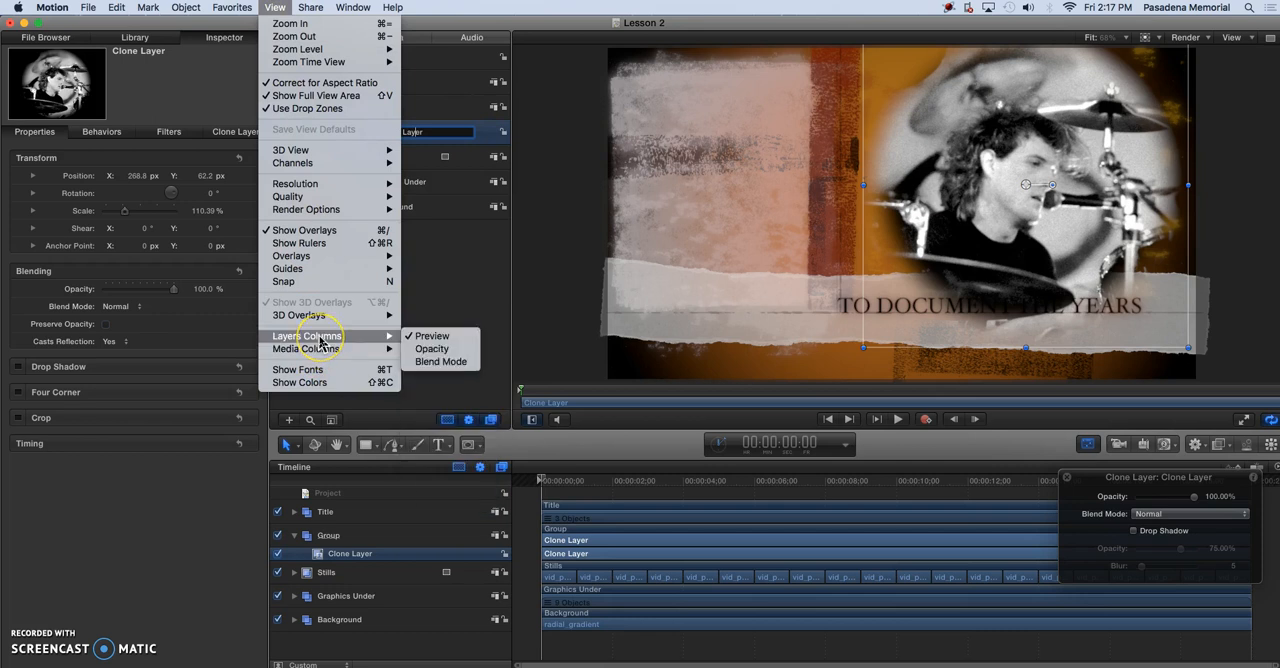
click(441, 363)
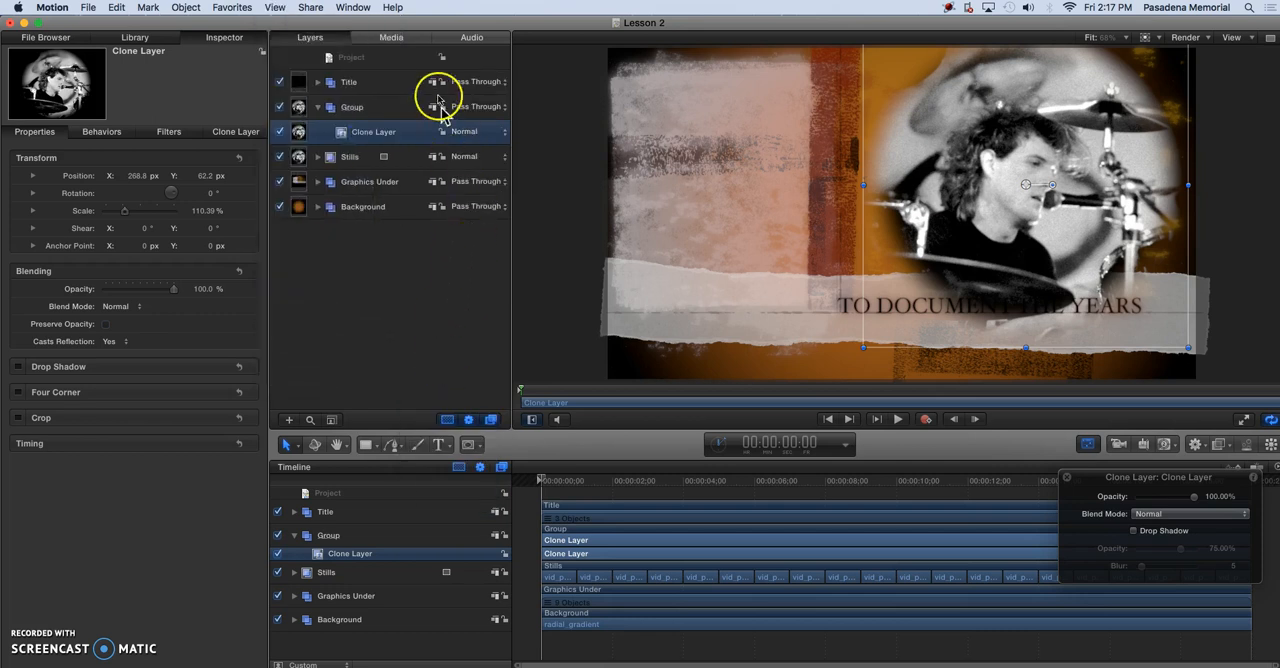
click(498, 139)
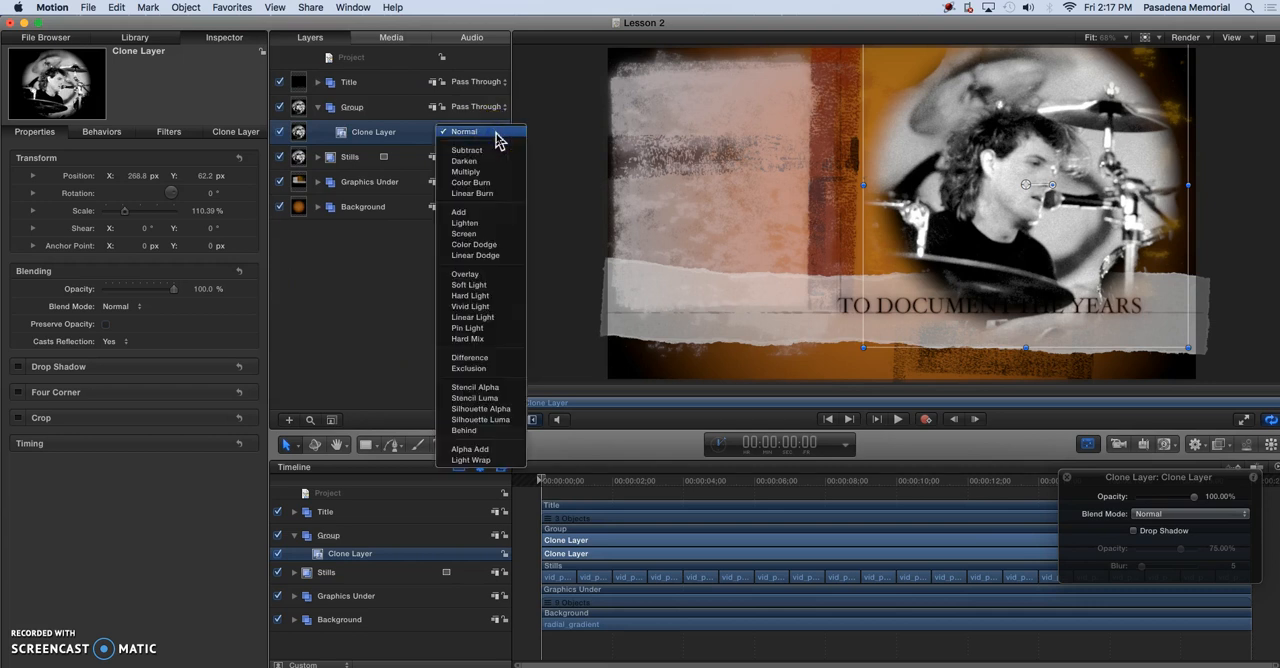
click(474, 318)
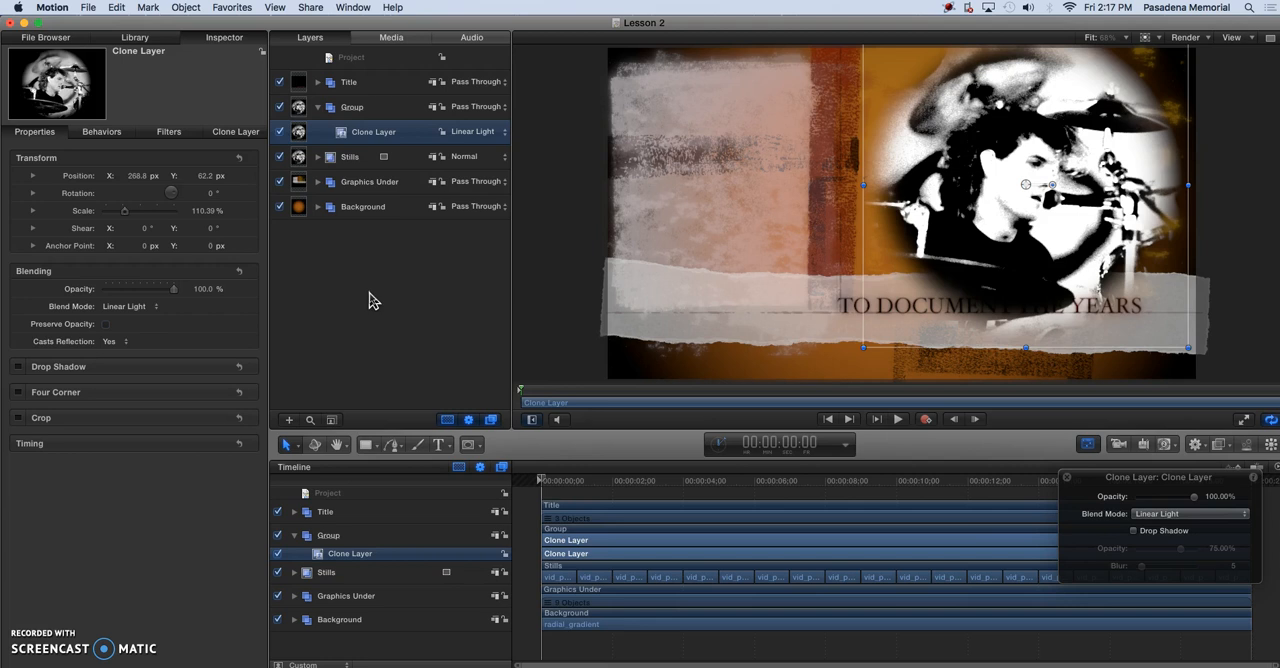
Apply the Colorize color correction filter to the clone layer.
click(1220, 444)
mouse_move(1222, 485)
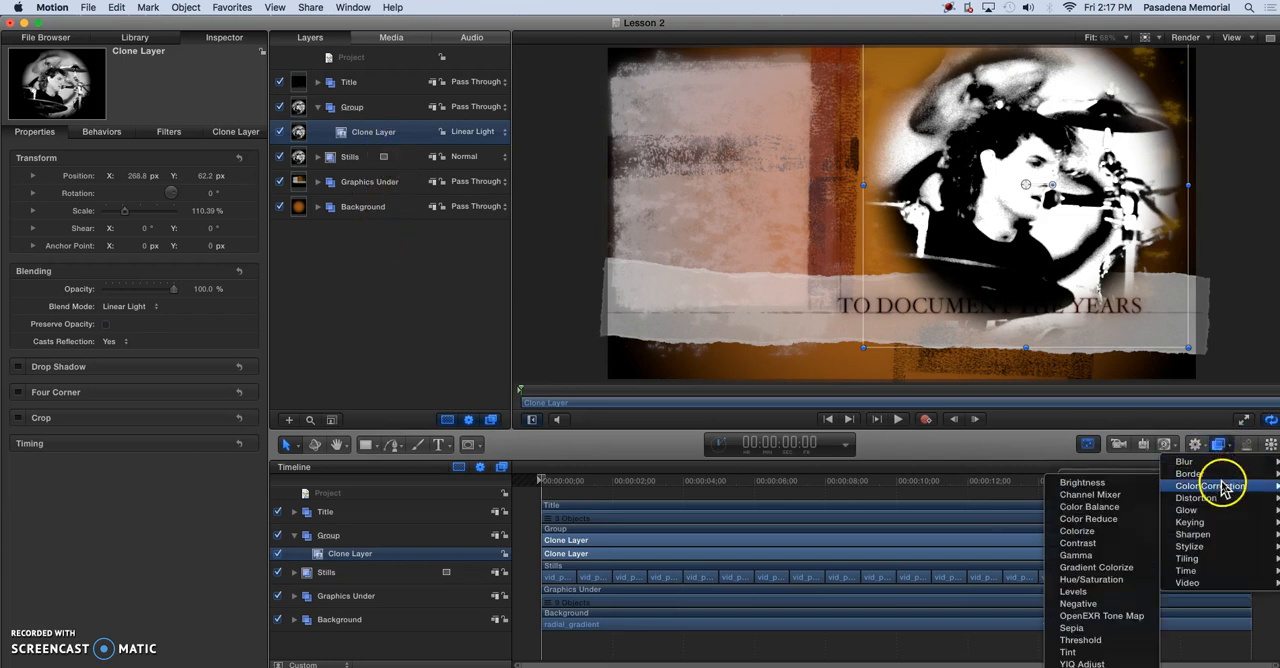
click(1076, 534)
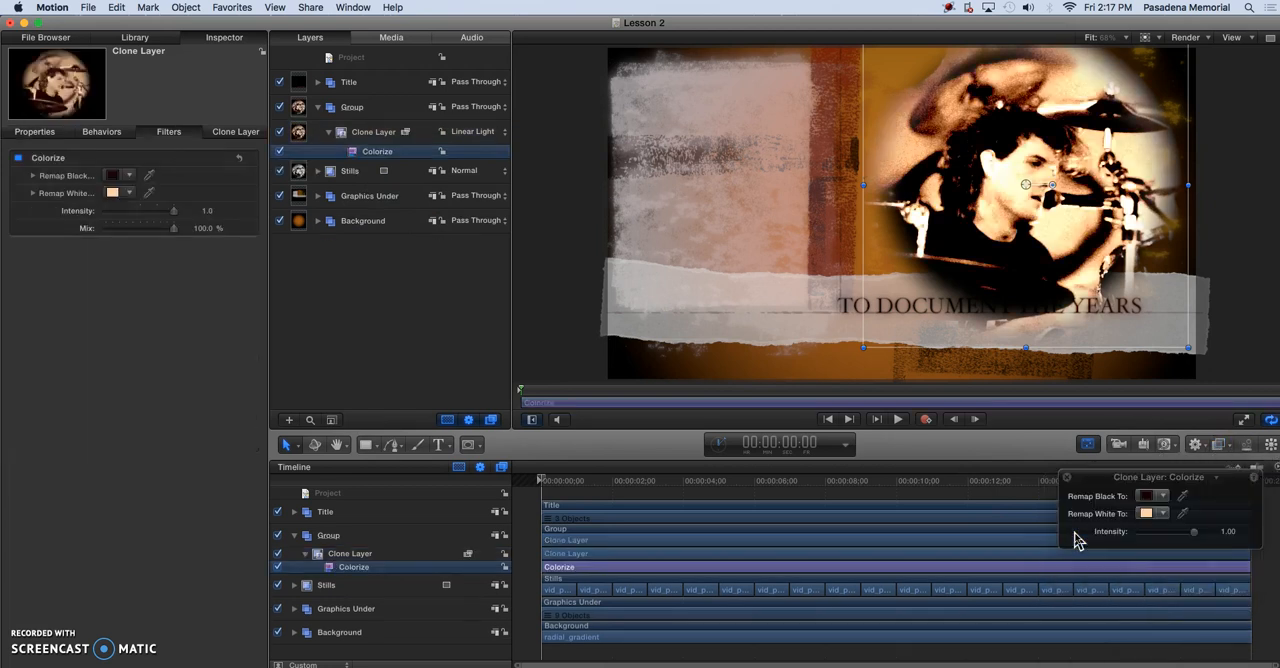
Set the Colorize filter's Remap Black To color to a neutral dark gray.
click(1148, 498)
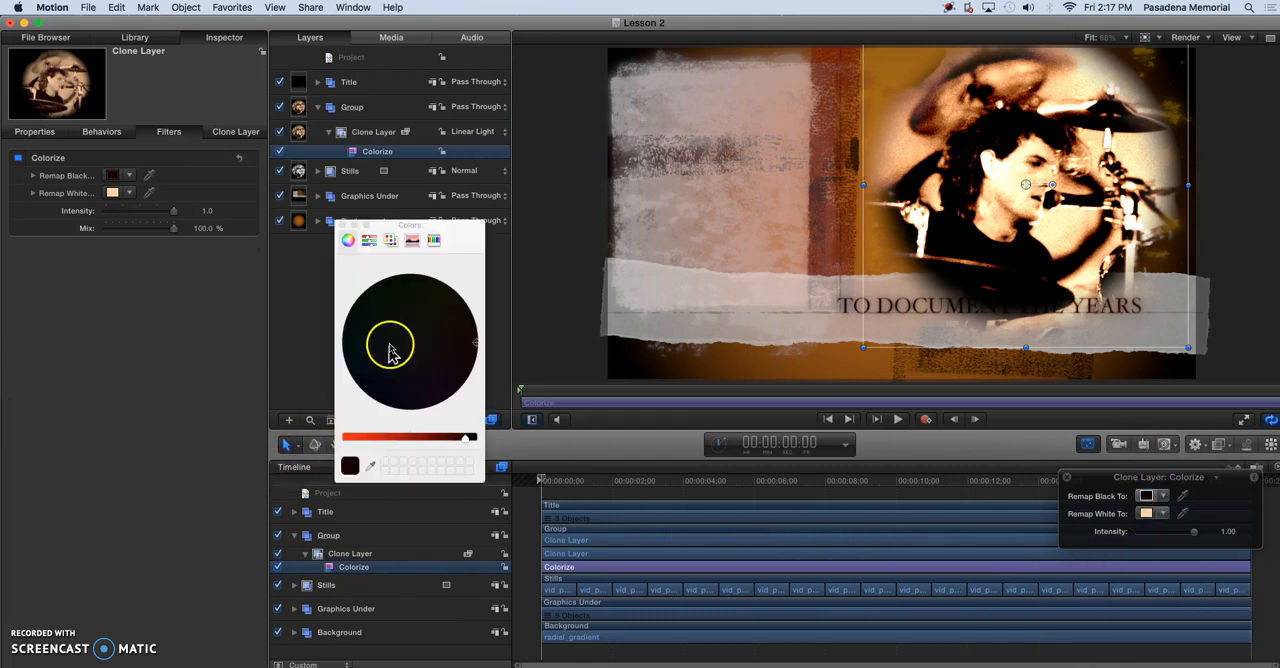
drag(466, 343, 411, 342)
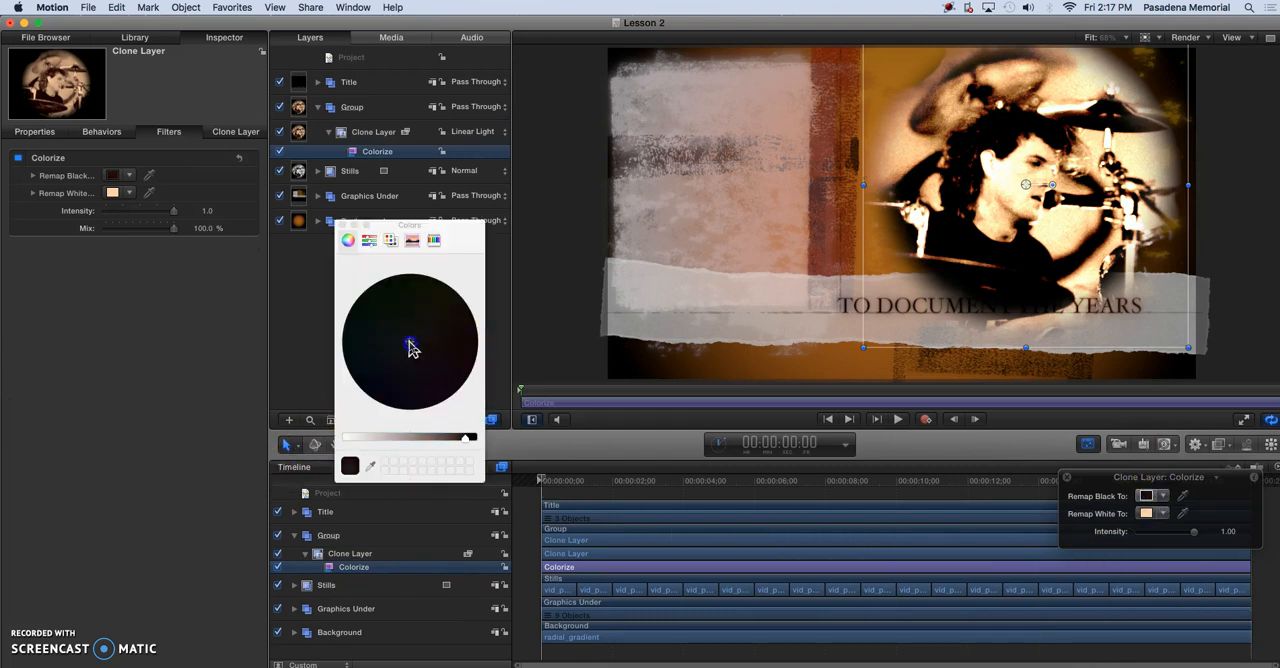
drag(407, 445, 401, 442)
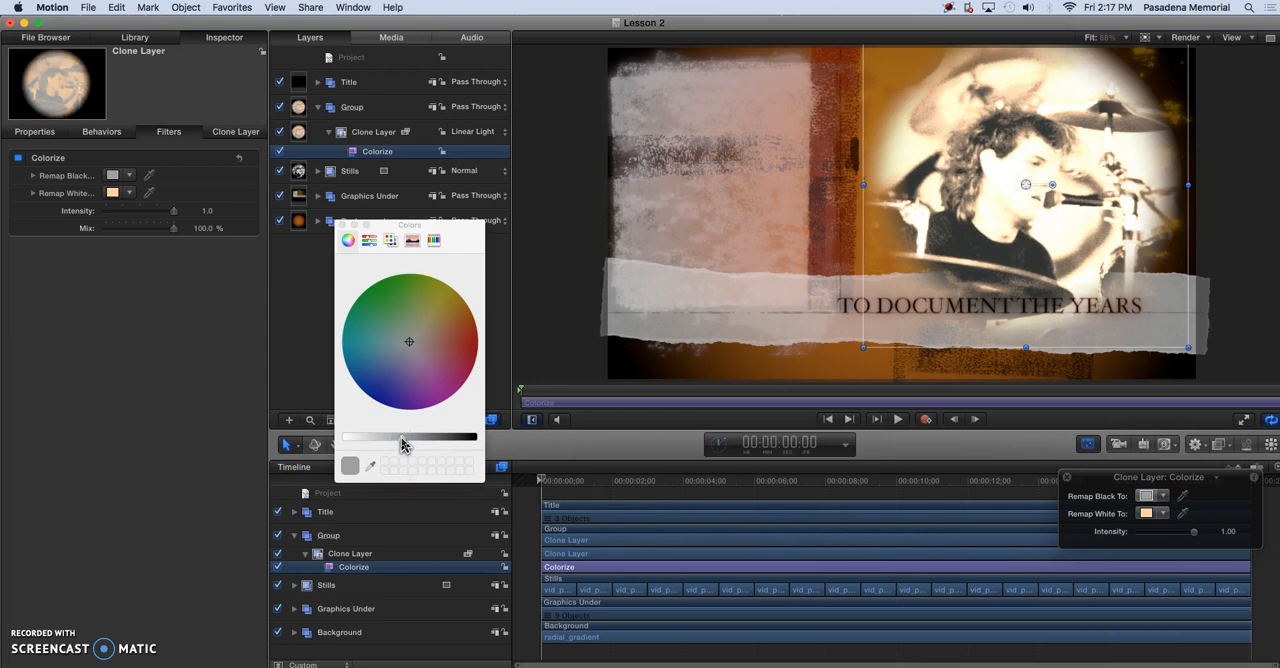
drag(401, 443, 444, 446)
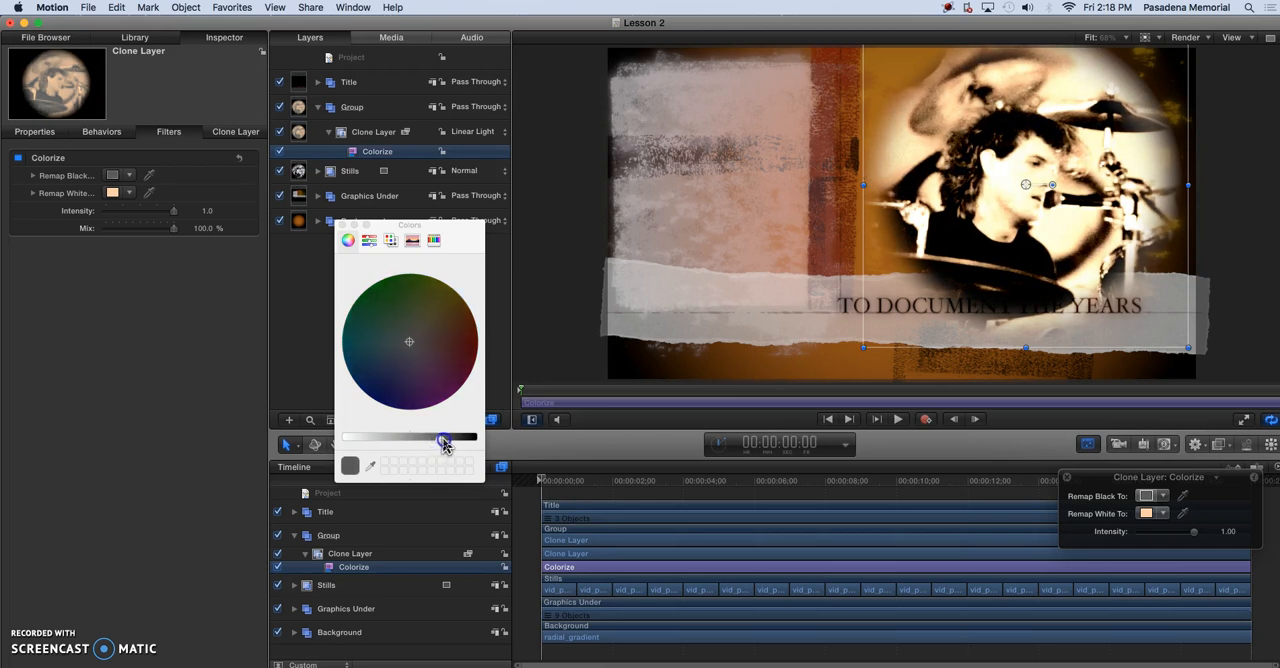
click(341, 224)
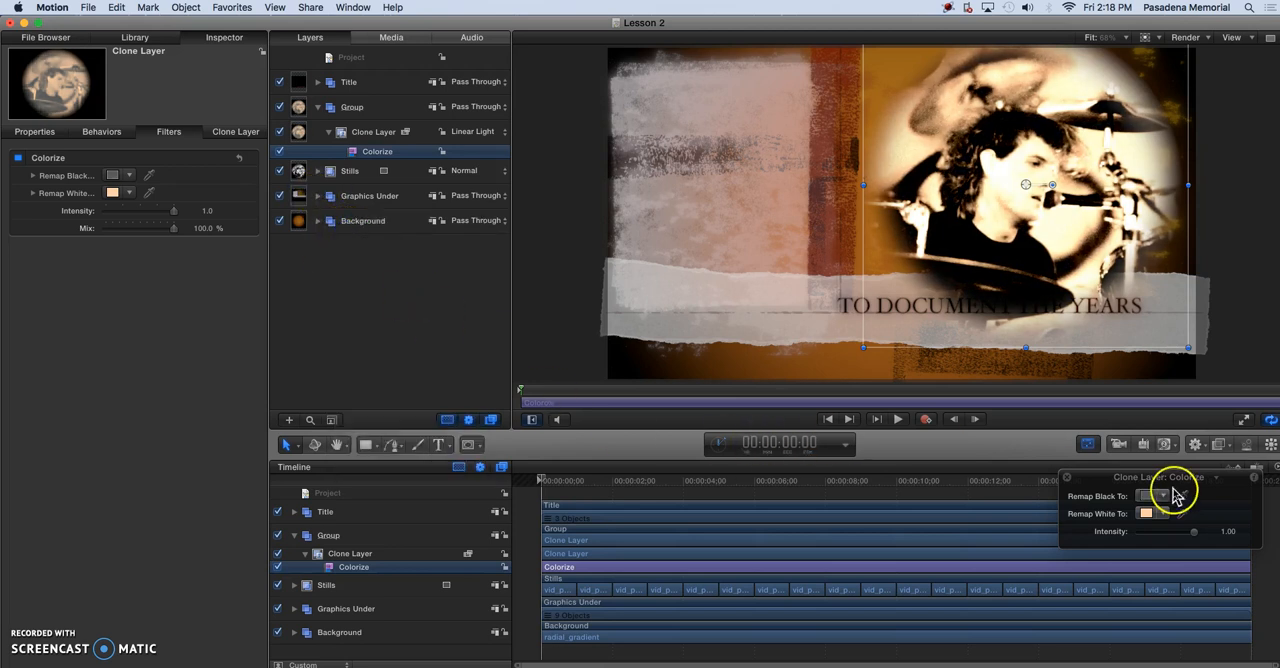
Set the Colorize filter's Remap White To color to a medium orange-brown.
click(1146, 514)
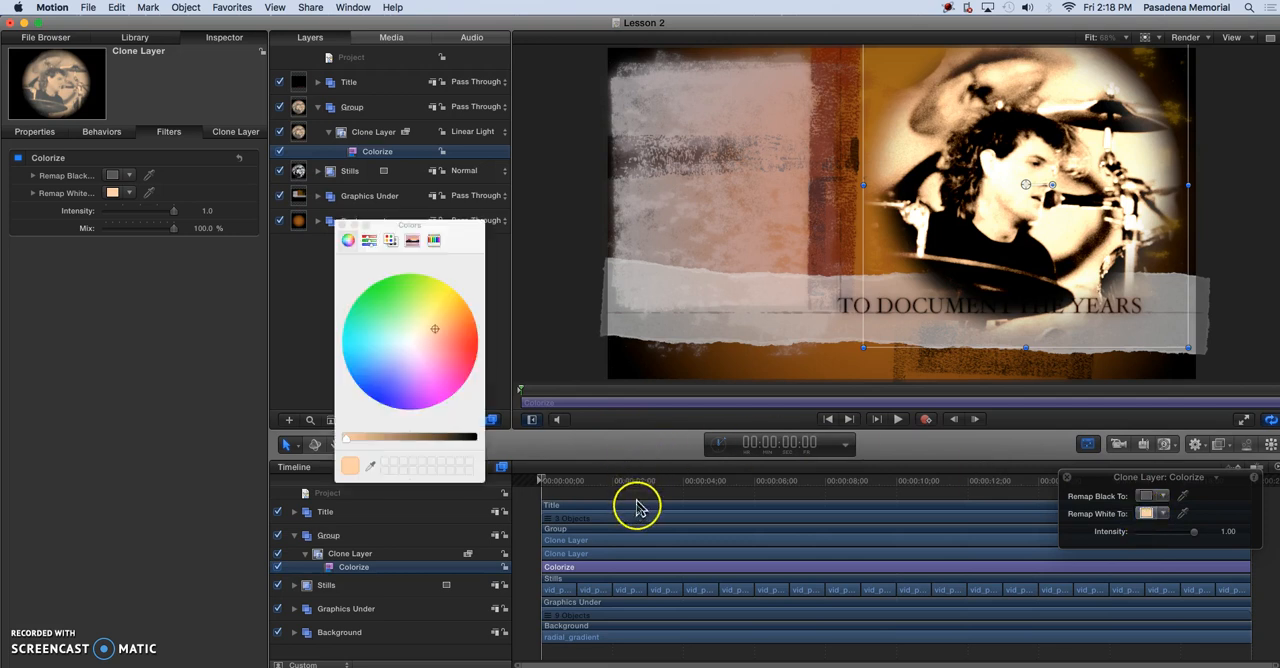
click(449, 331)
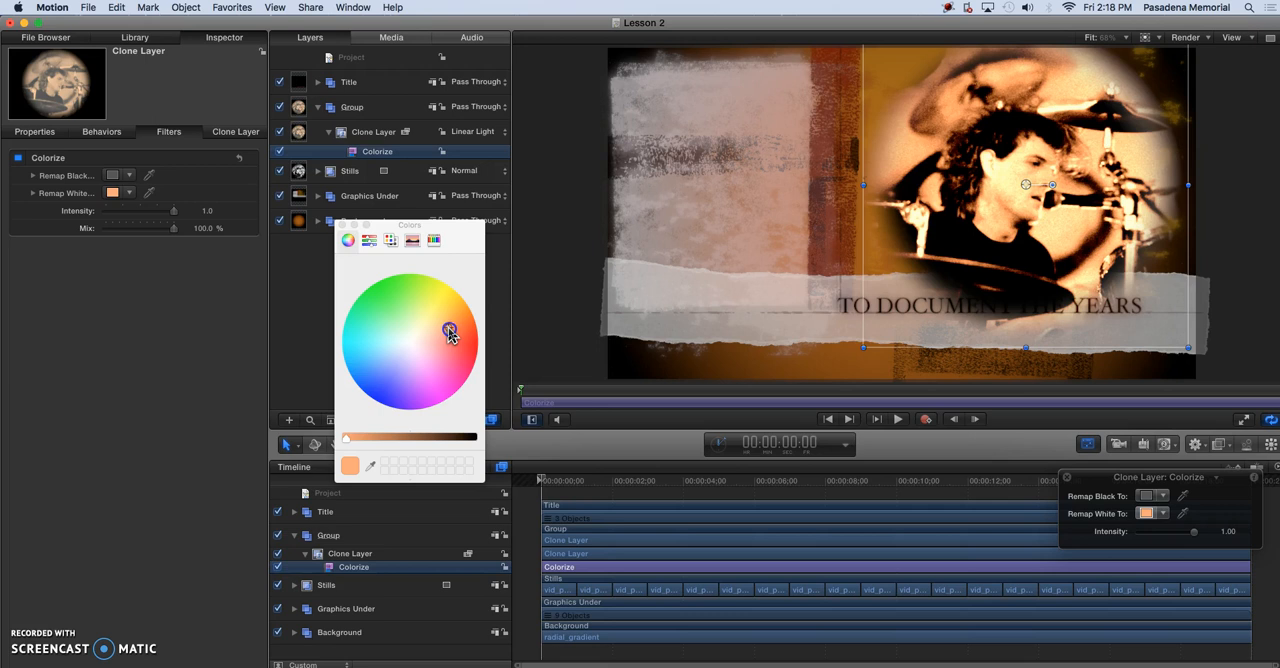
drag(383, 443, 404, 446)
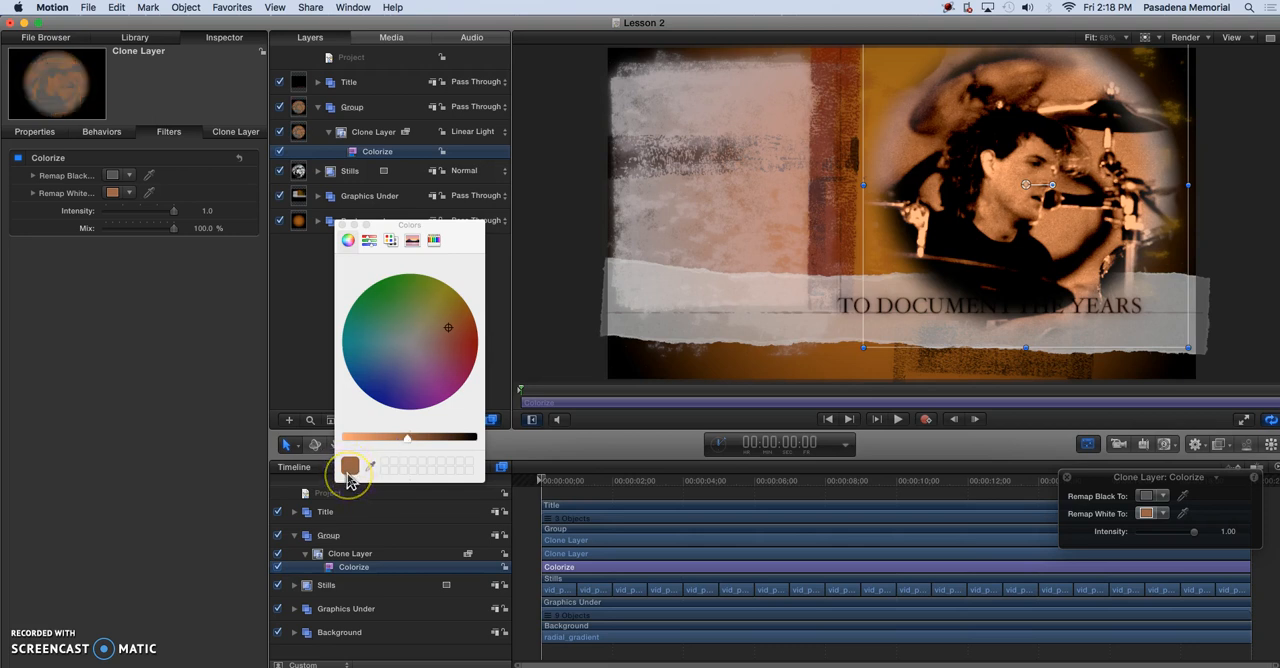
click(343, 226)
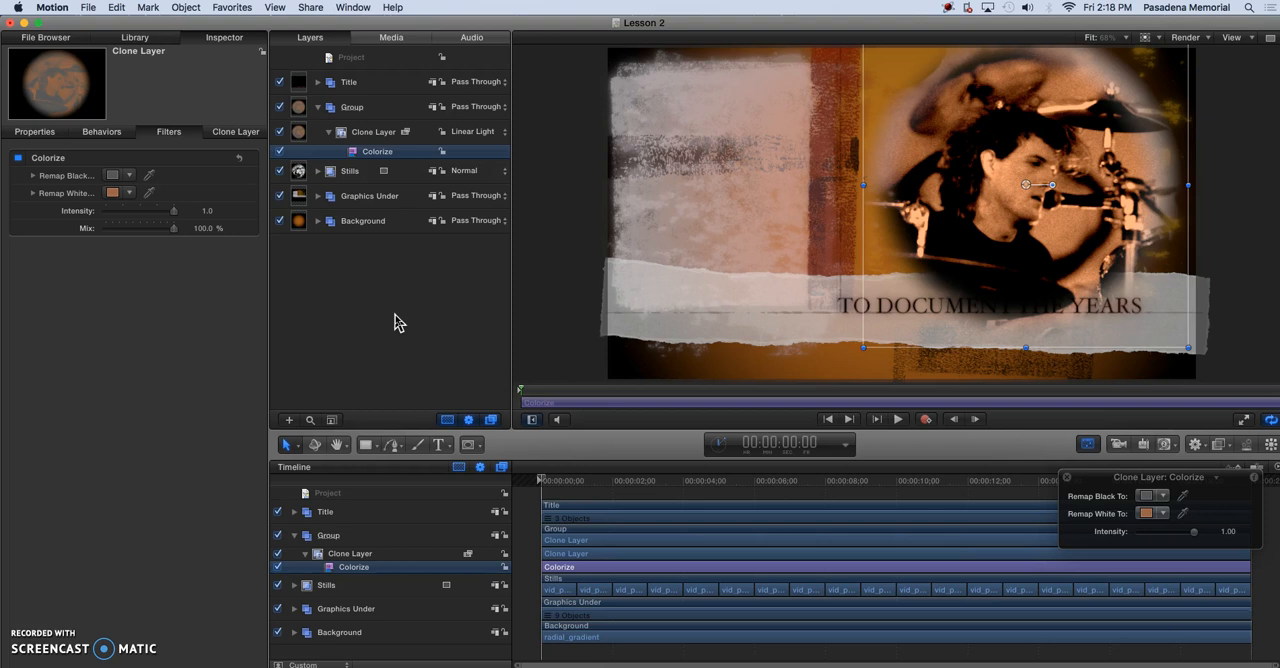
Add a Gaussian Blur filter to the clone layer and set its Amount to 20.
click(1219, 445)
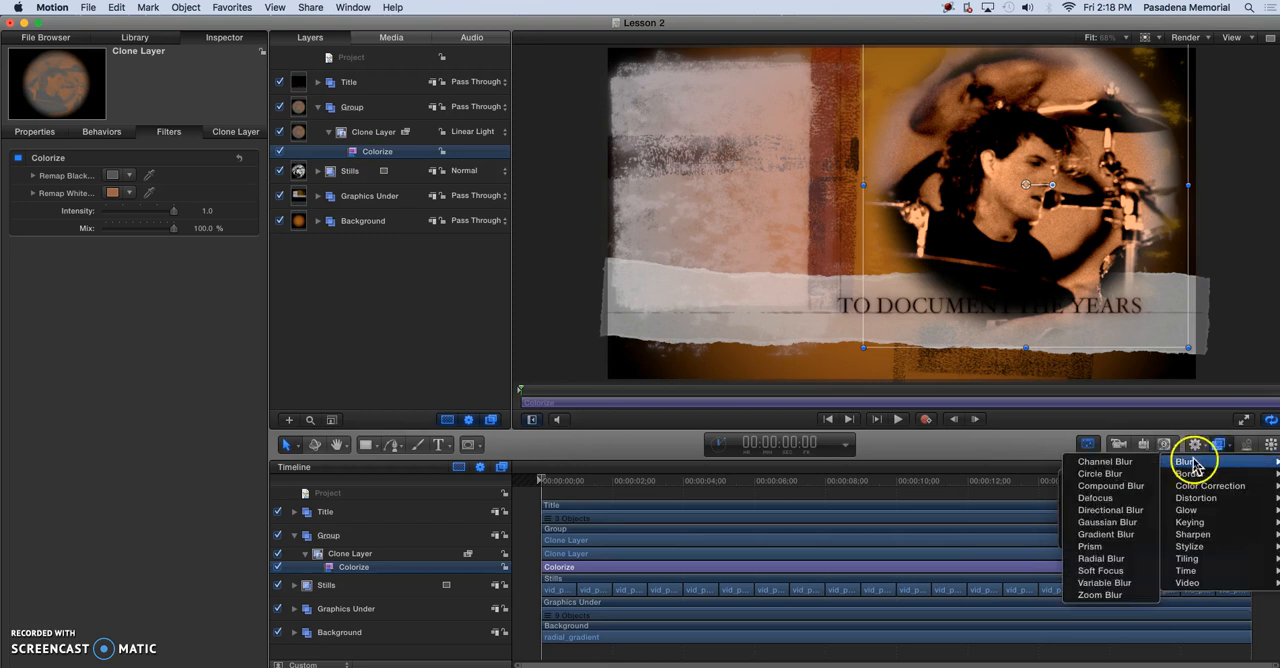
mouse_move(1205, 474)
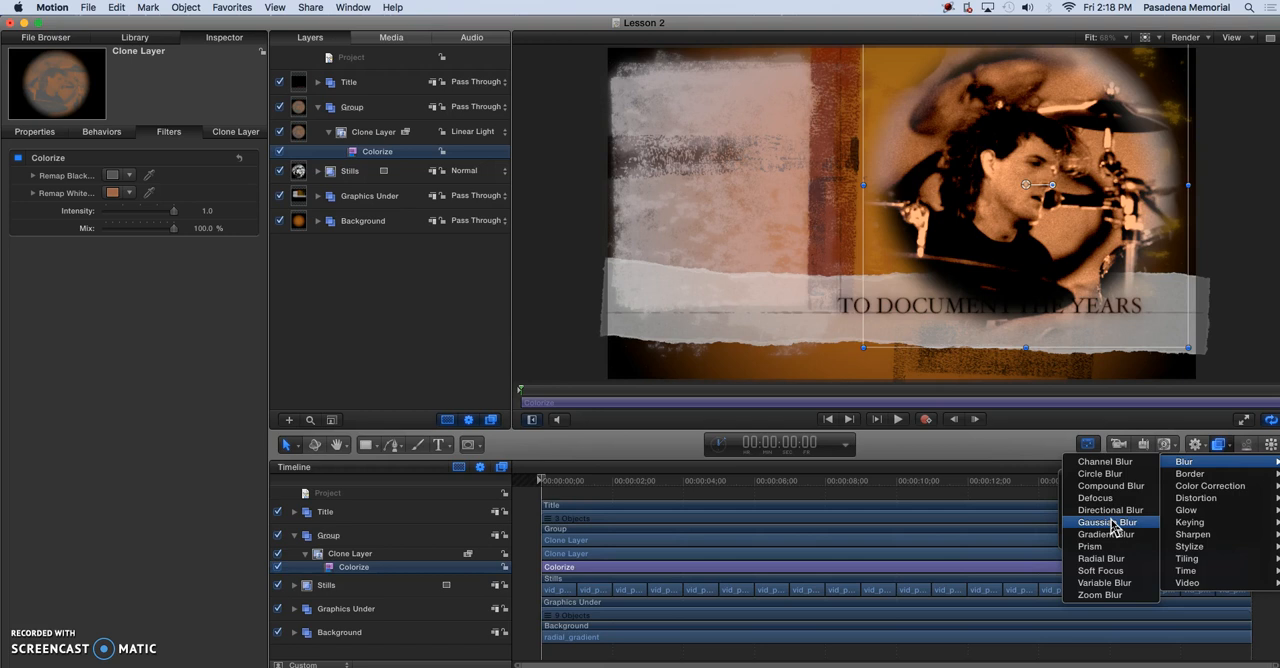
click(1110, 522)
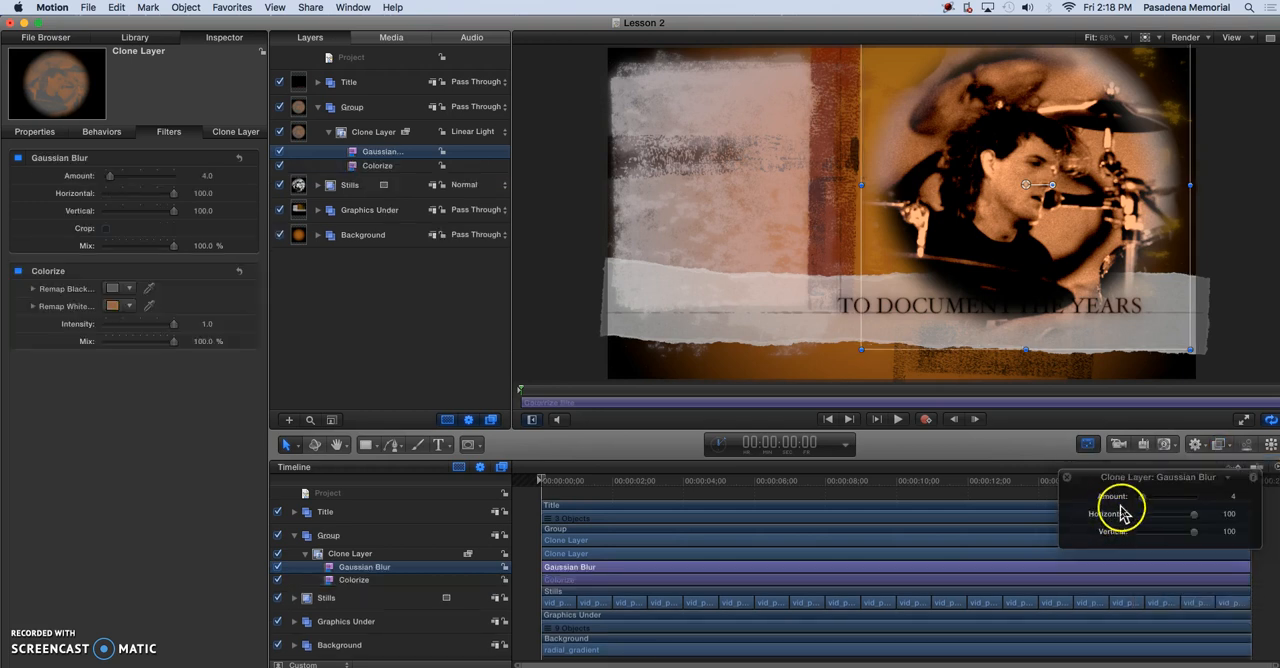
drag(1135, 507, 1157, 508)
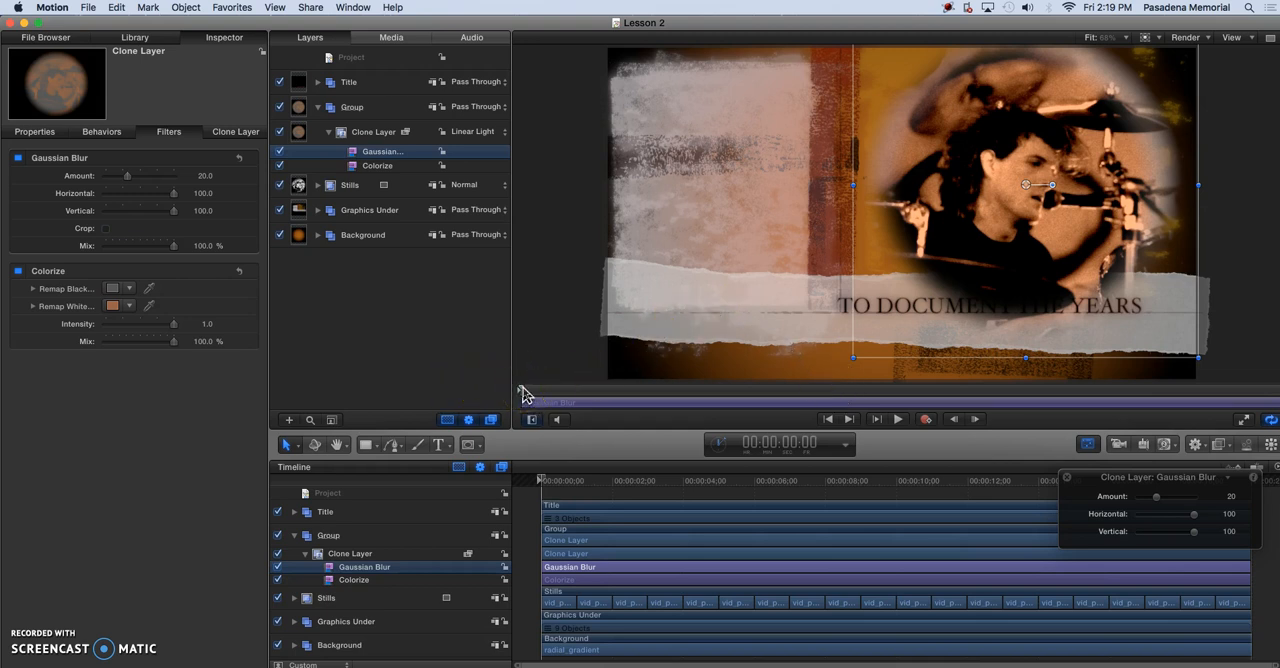
Play the composition with nothing selected to check the blended stills, and return the playhead to the first frame.
key(space)
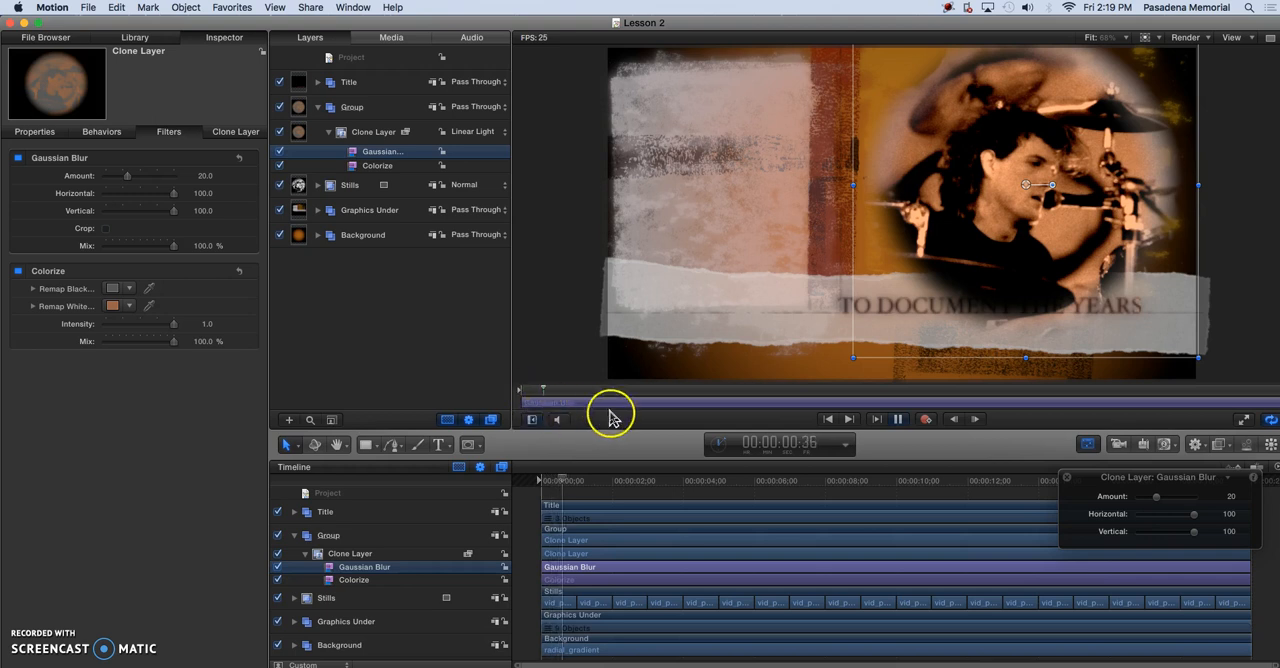
click(390, 345)
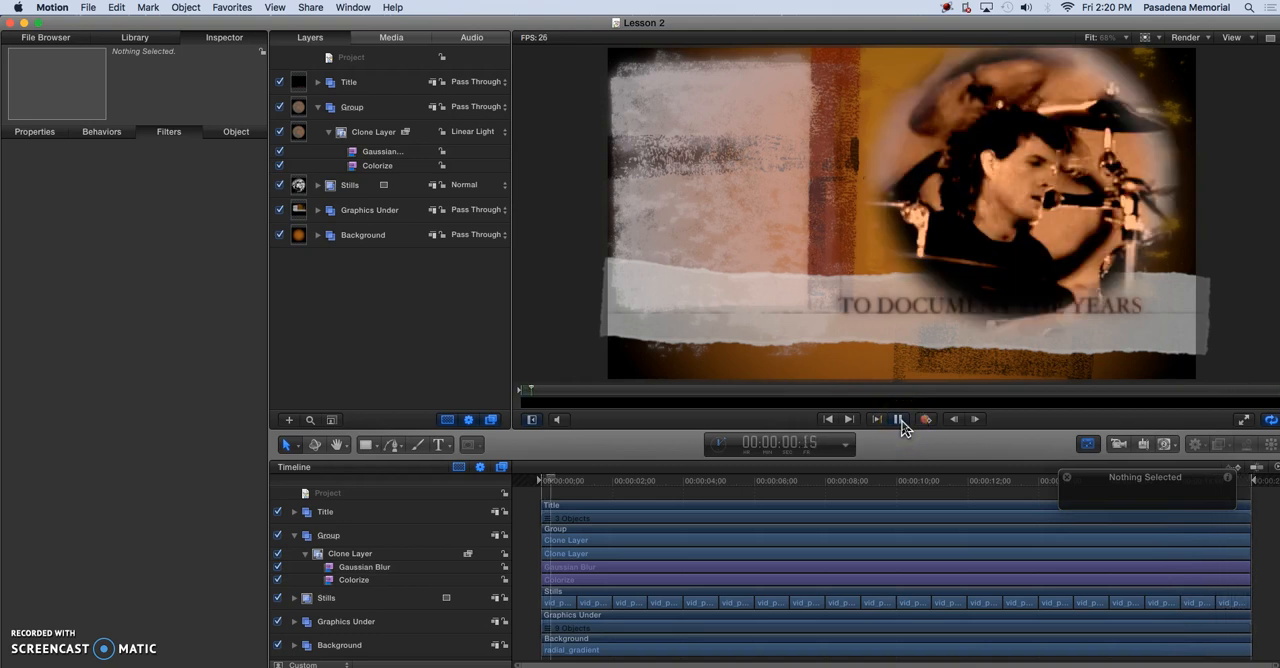
click(900, 421)
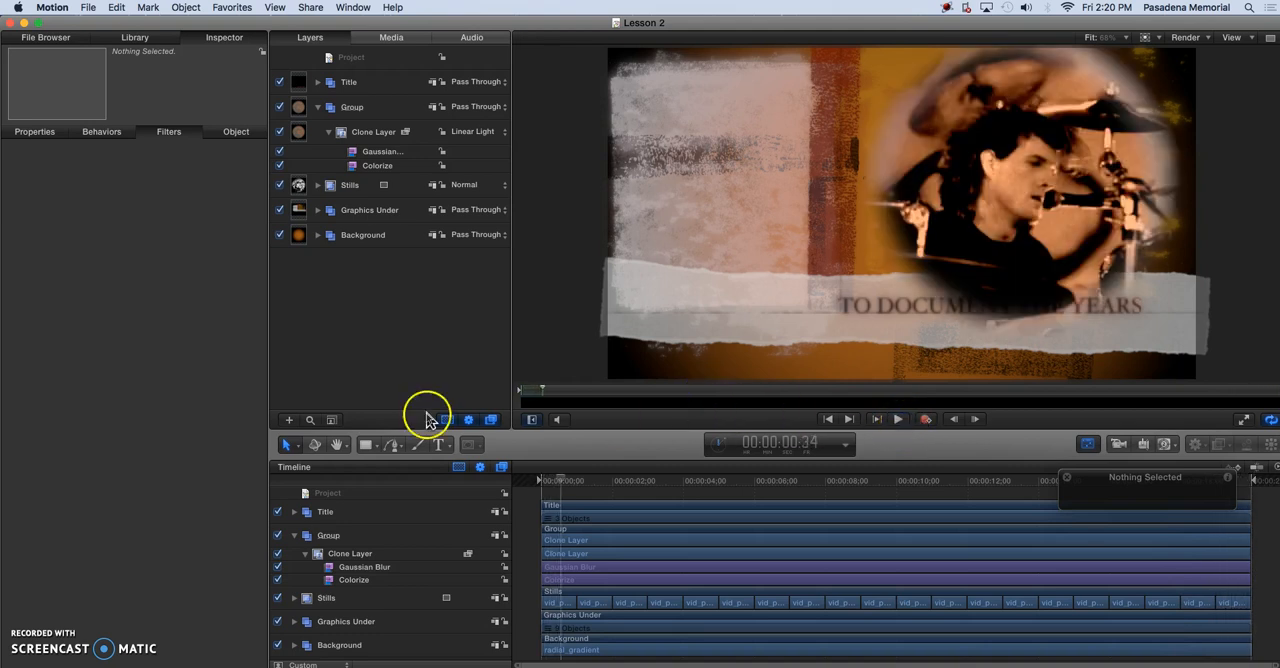
drag(530, 398, 510, 395)
click(506, 393)
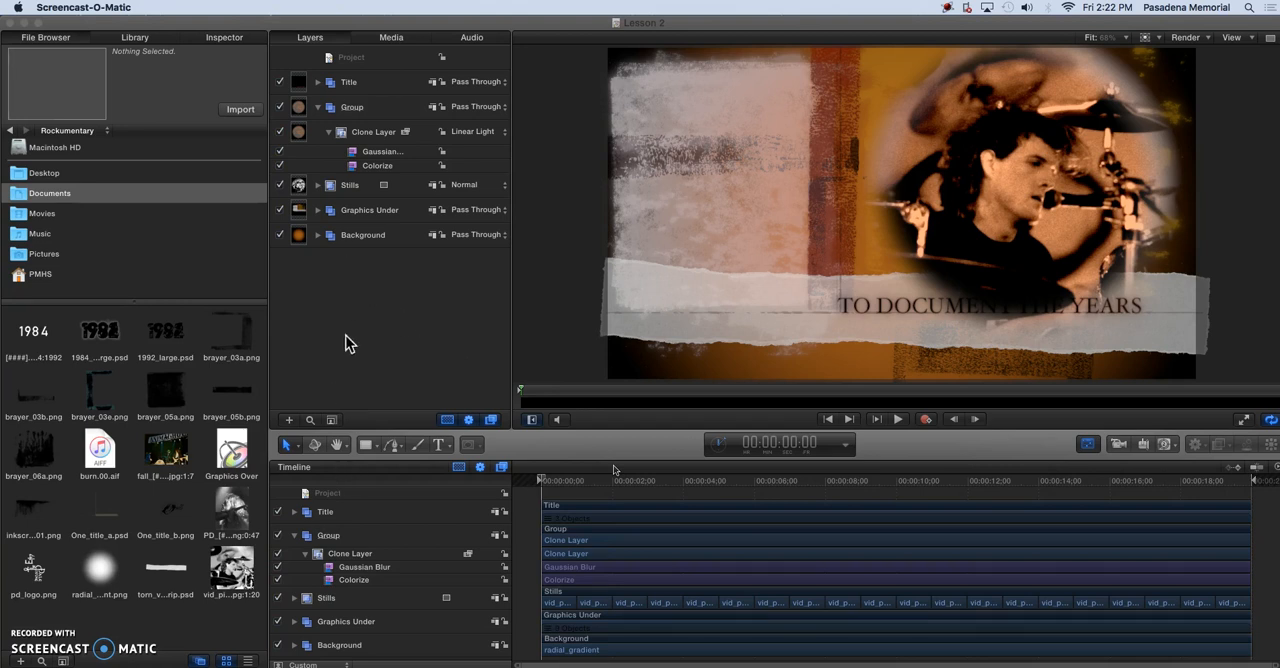
Rename the group that contains the clone layer to "Graphics and stills".
click(352, 107)
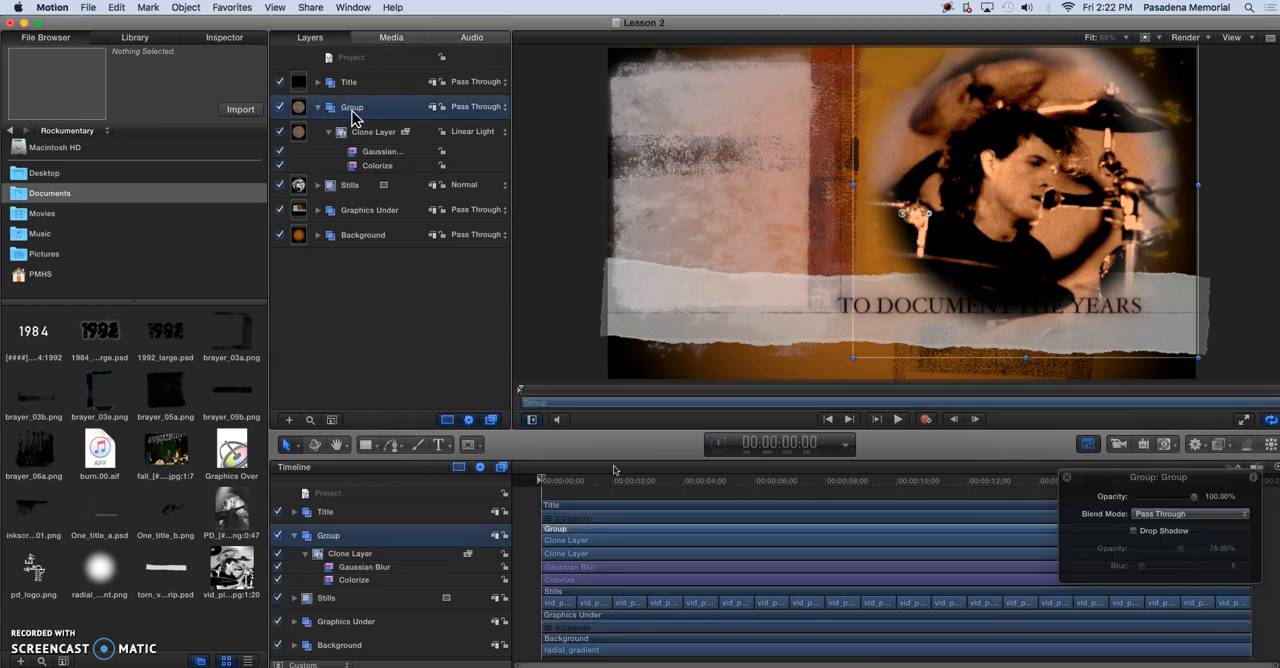
double_click(355, 109)
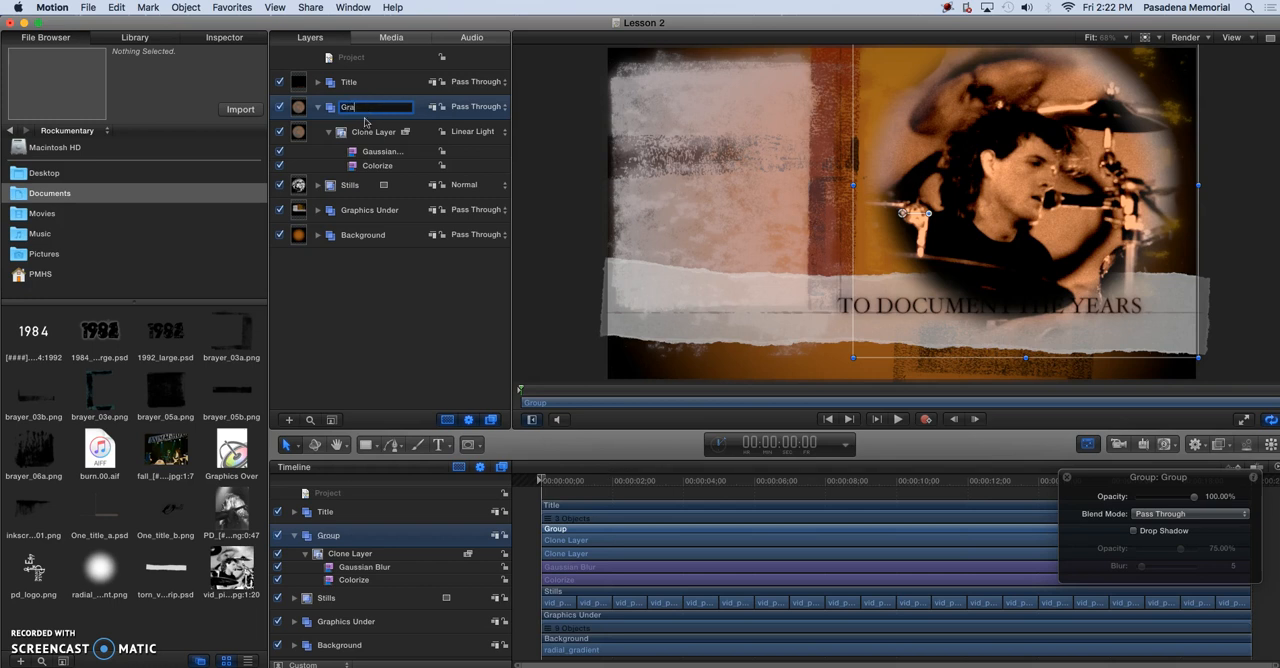
text(Graphics and stills)
key(Return)
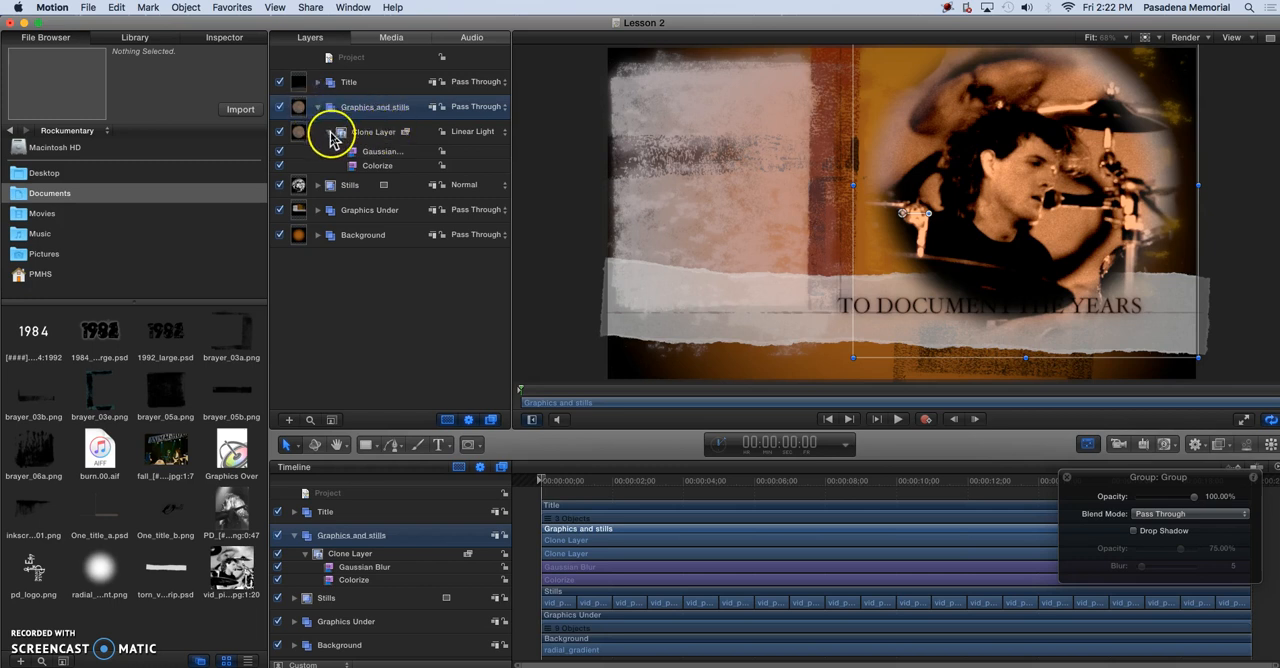
Move the Stills group into the Graphics and stills group and place the clone layer above it.
click(330, 133)
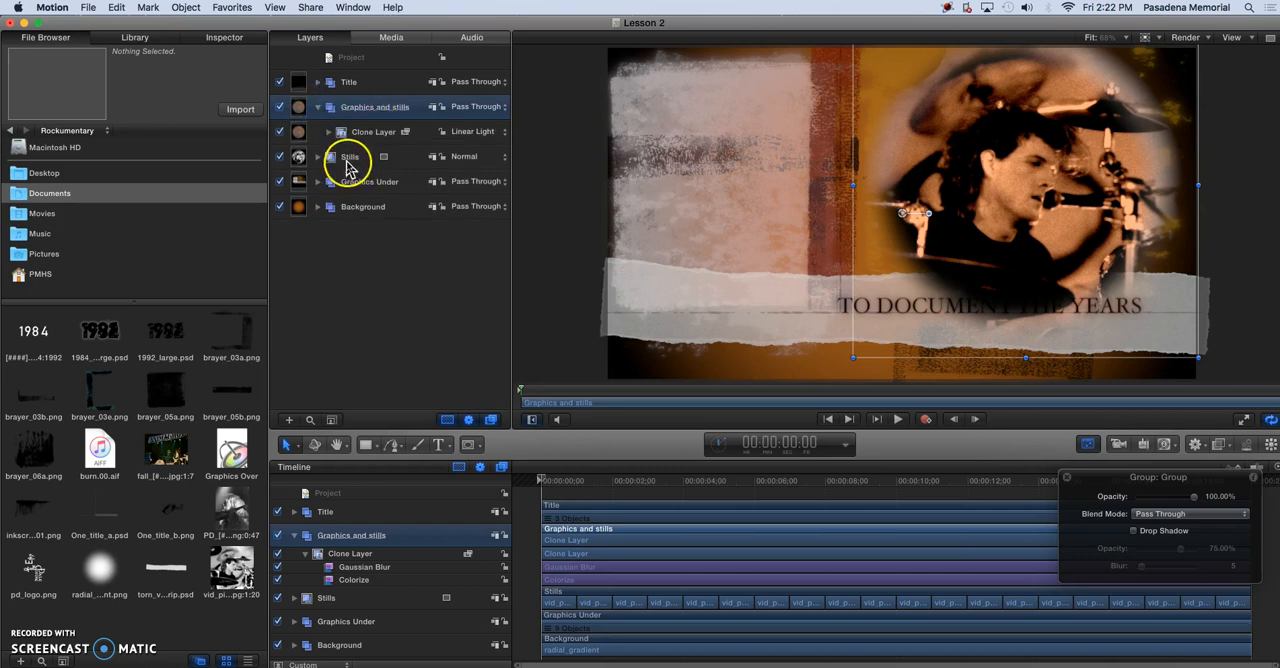
drag(347, 164, 362, 113)
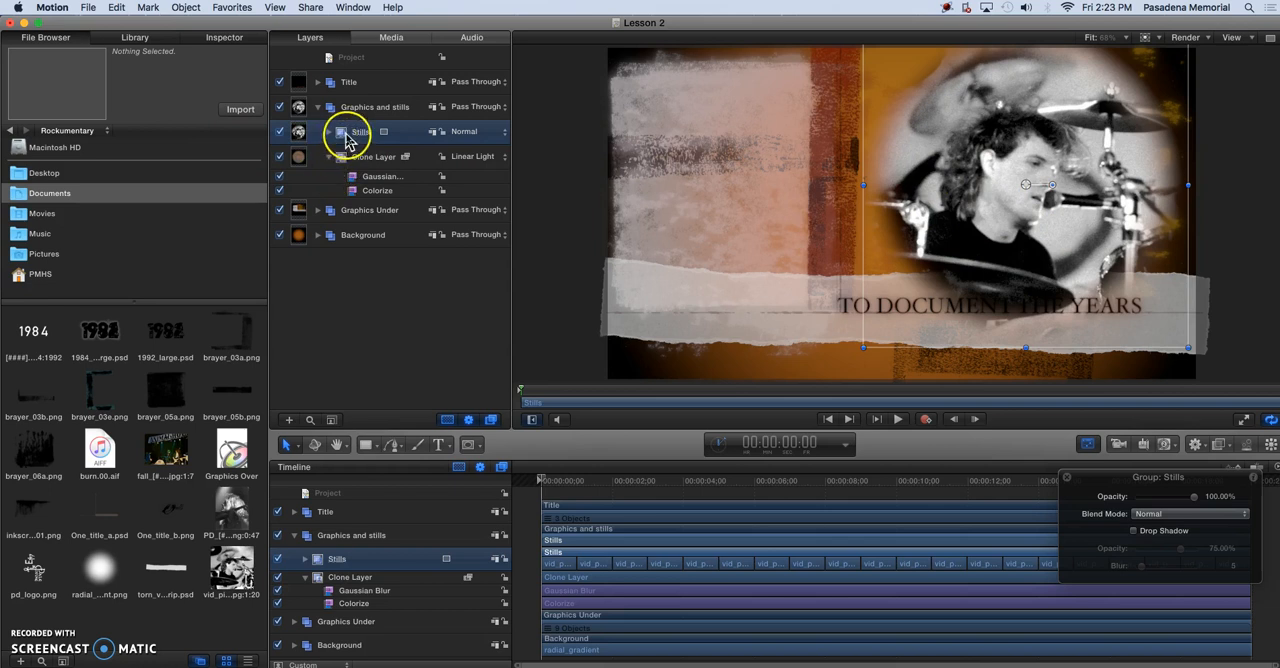
click(329, 157)
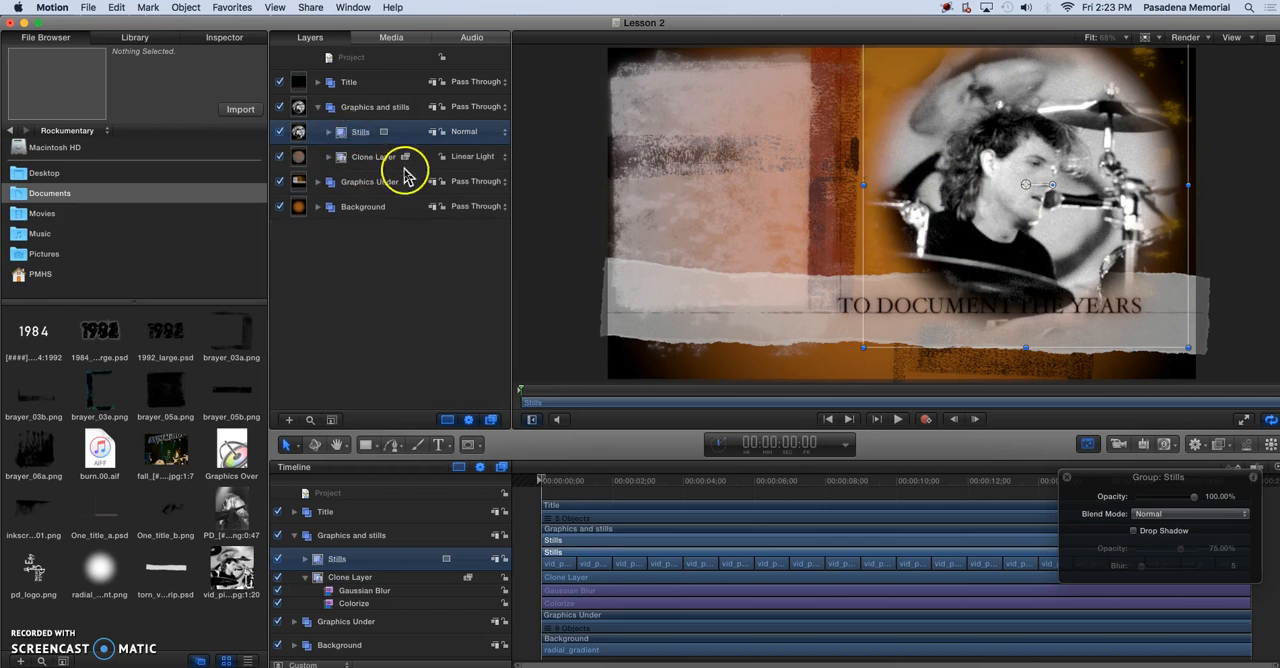
drag(372, 157, 372, 131)
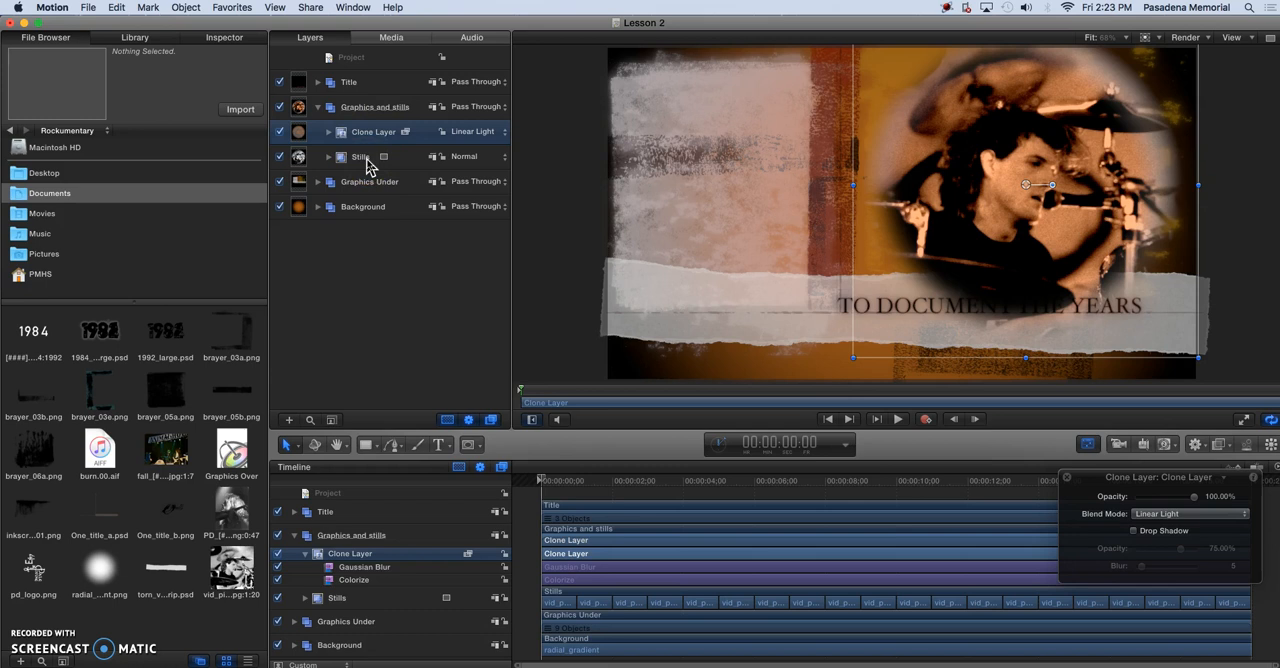
click(186, 8)
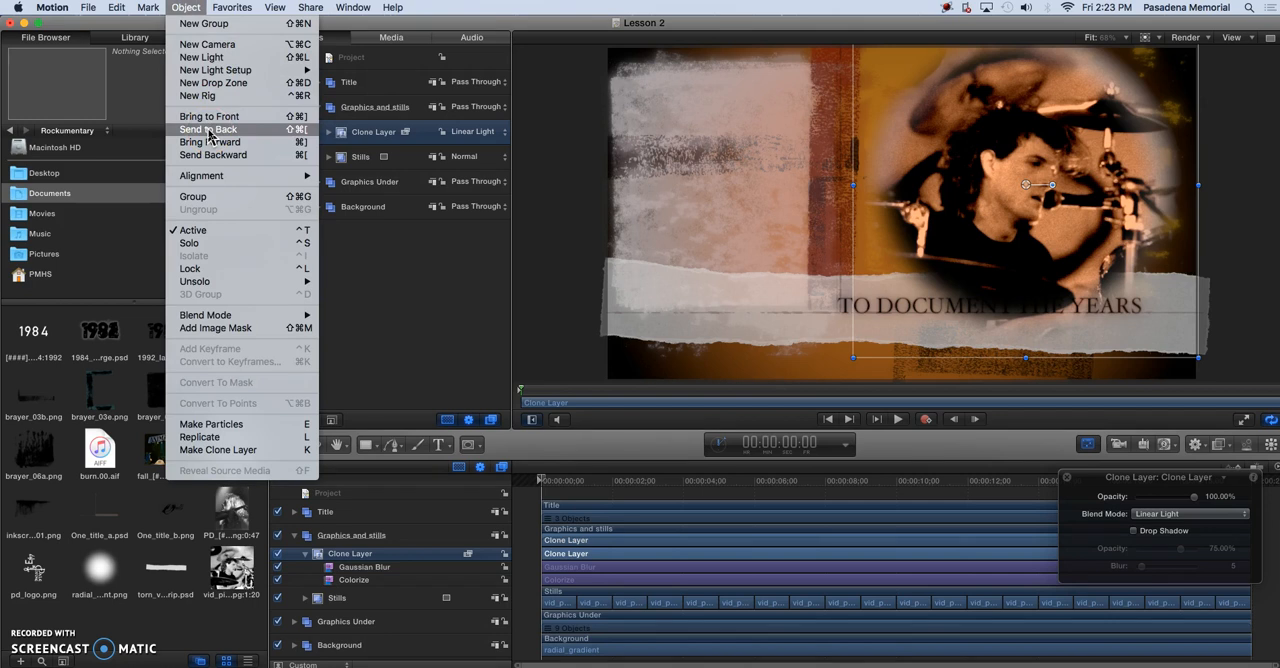
click(378, 338)
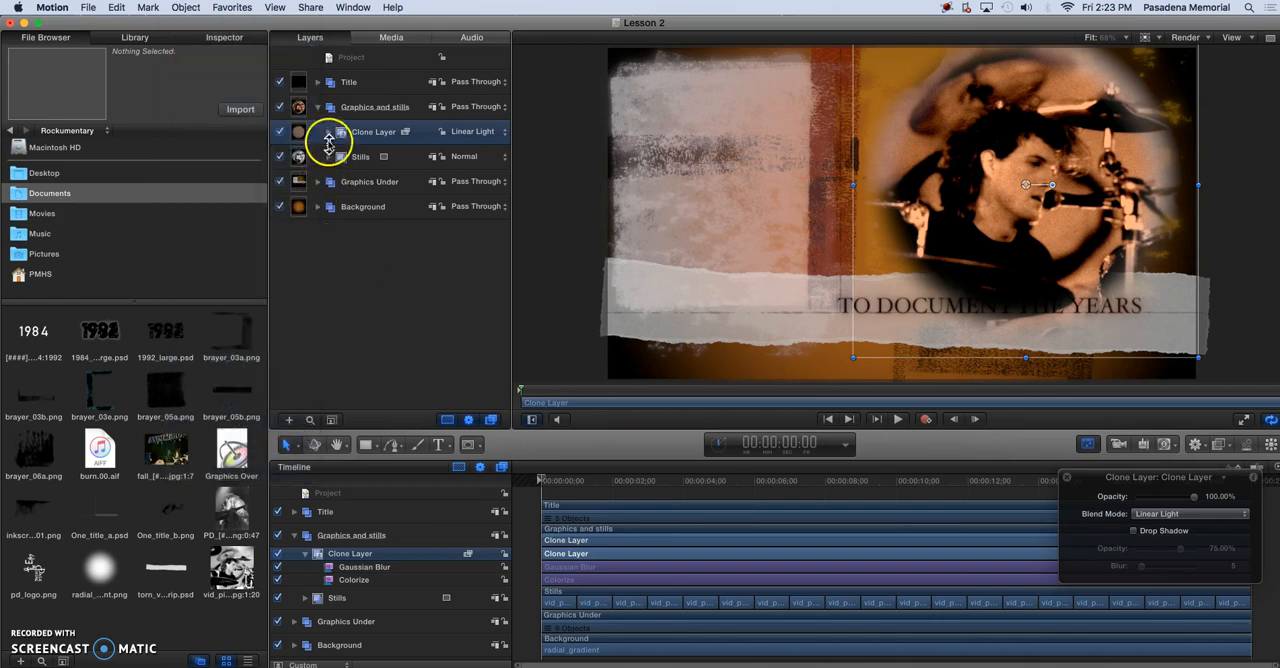
click(327, 132)
click(327, 133)
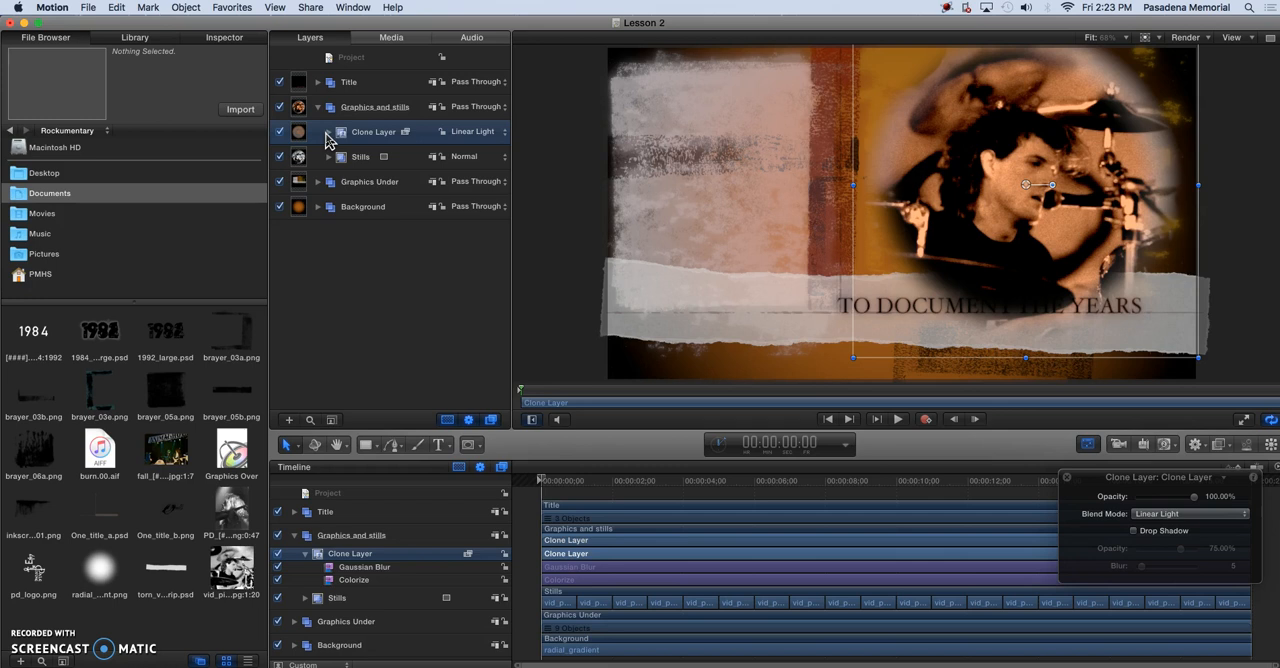
Add the Graphics Over file to the Graphics and stills group at the first frame, above the clone layer.
click(50, 40)
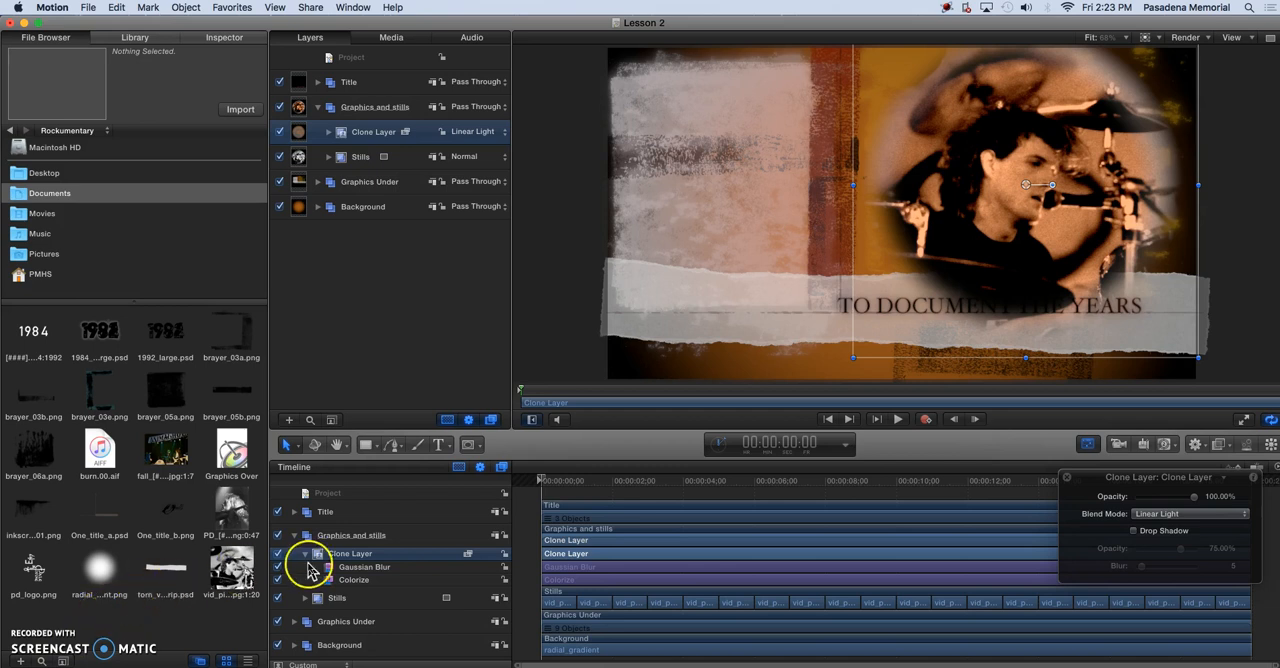
click(234, 452)
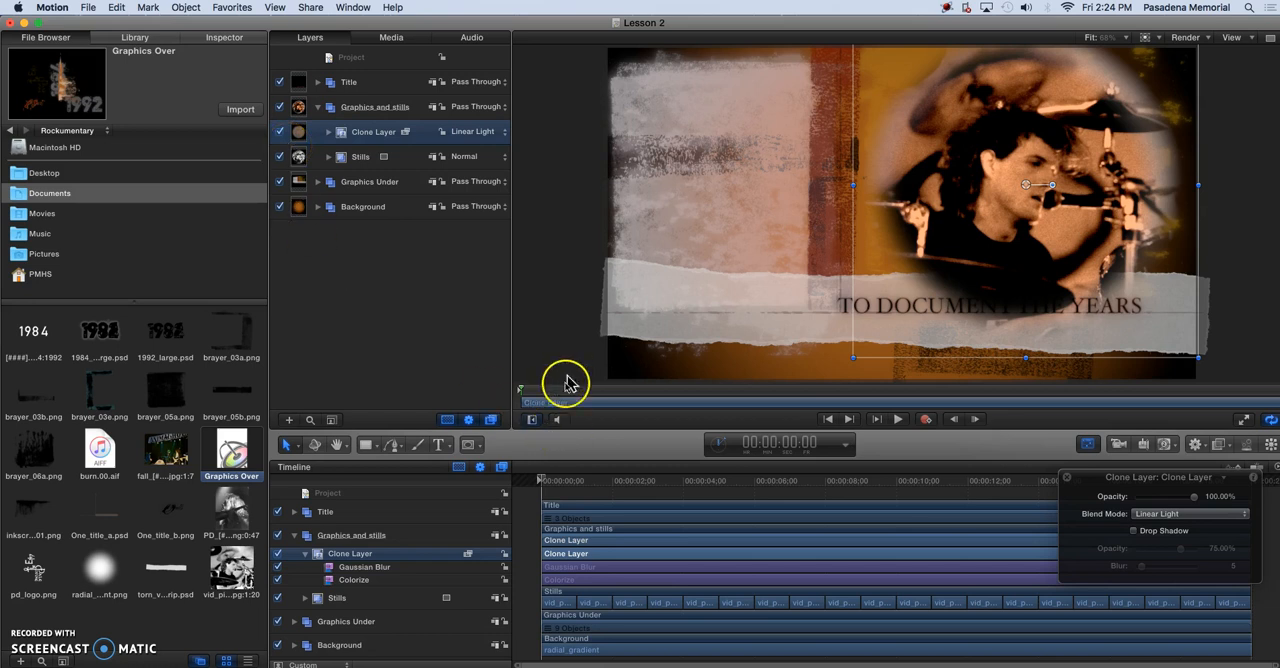
drag(520, 394, 502, 394)
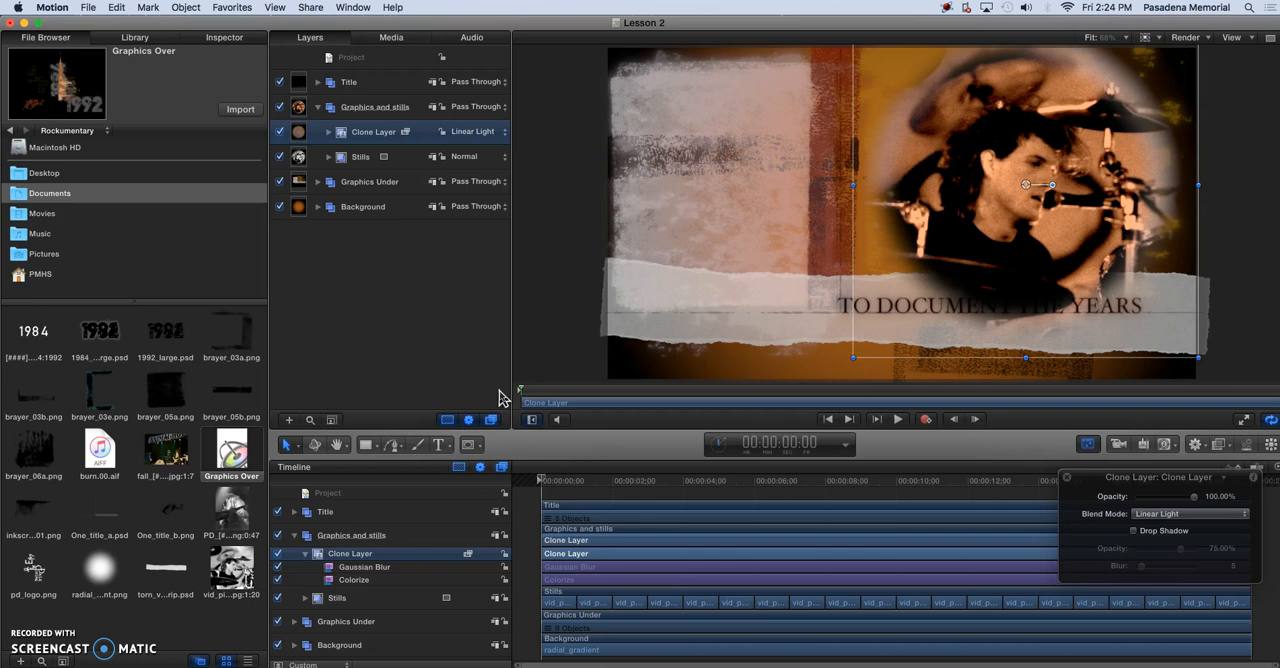
mouse_move(230, 455)
mouse_down()
mouse_move(320, 252)
mouse_move(340, 125)
mouse_move(359, 106)
mouse_up()
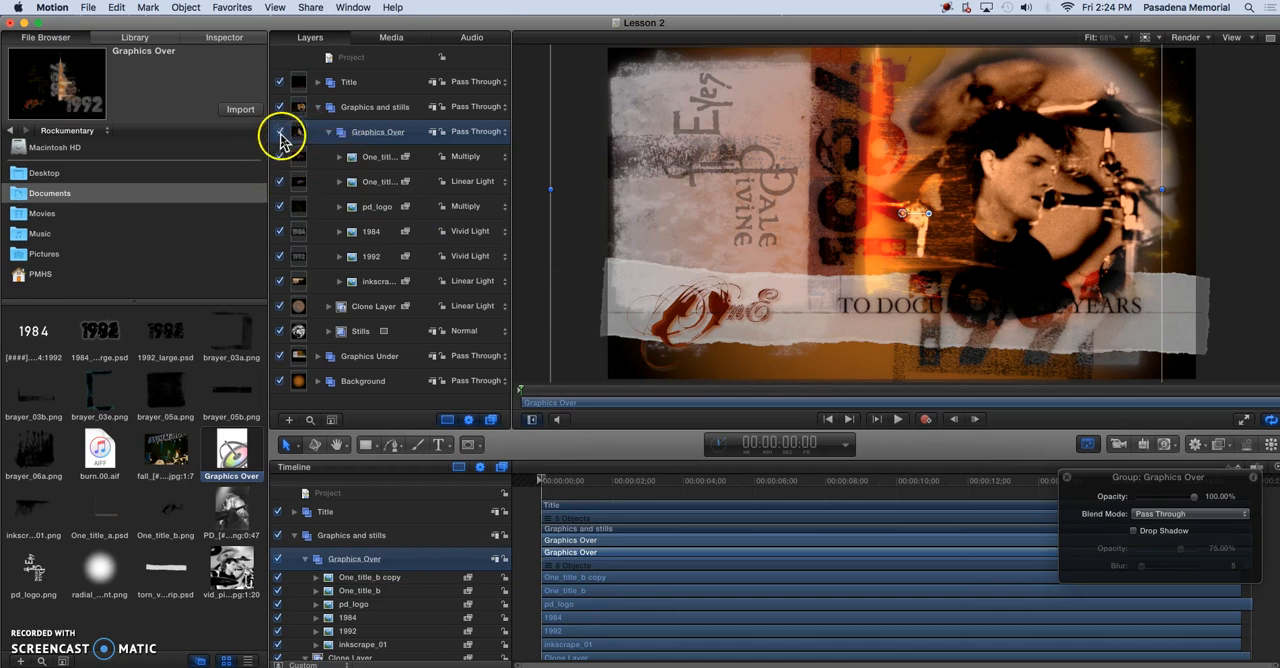
Temporarily hide the Background, Graphics Under, Stills, Clone Layer and Title items to examine Graphics Over alone, and show them all again.
click(279, 381)
click(279, 356)
click(279, 331)
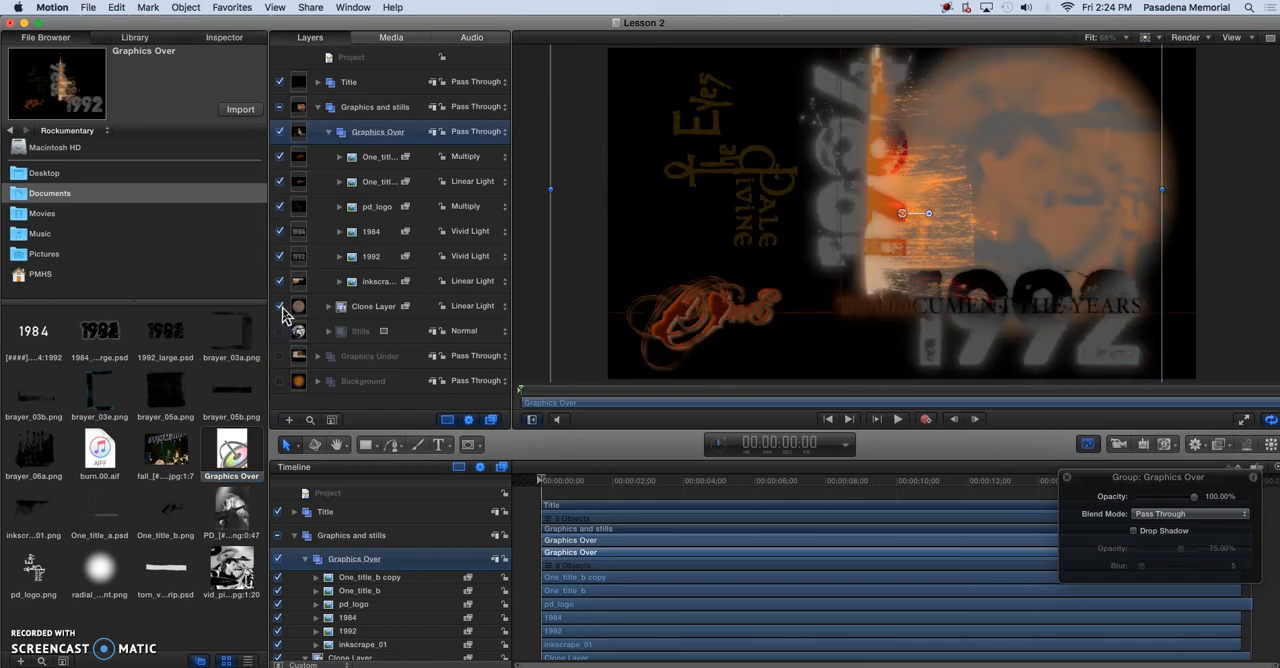
click(280, 307)
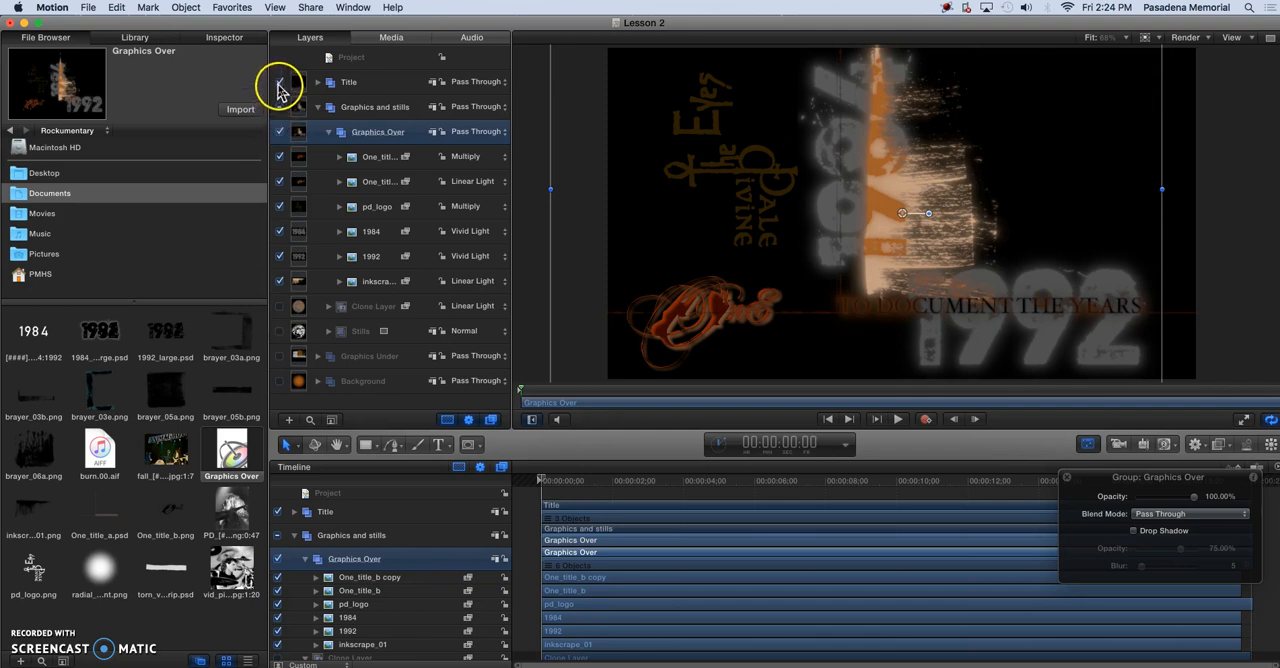
click(279, 83)
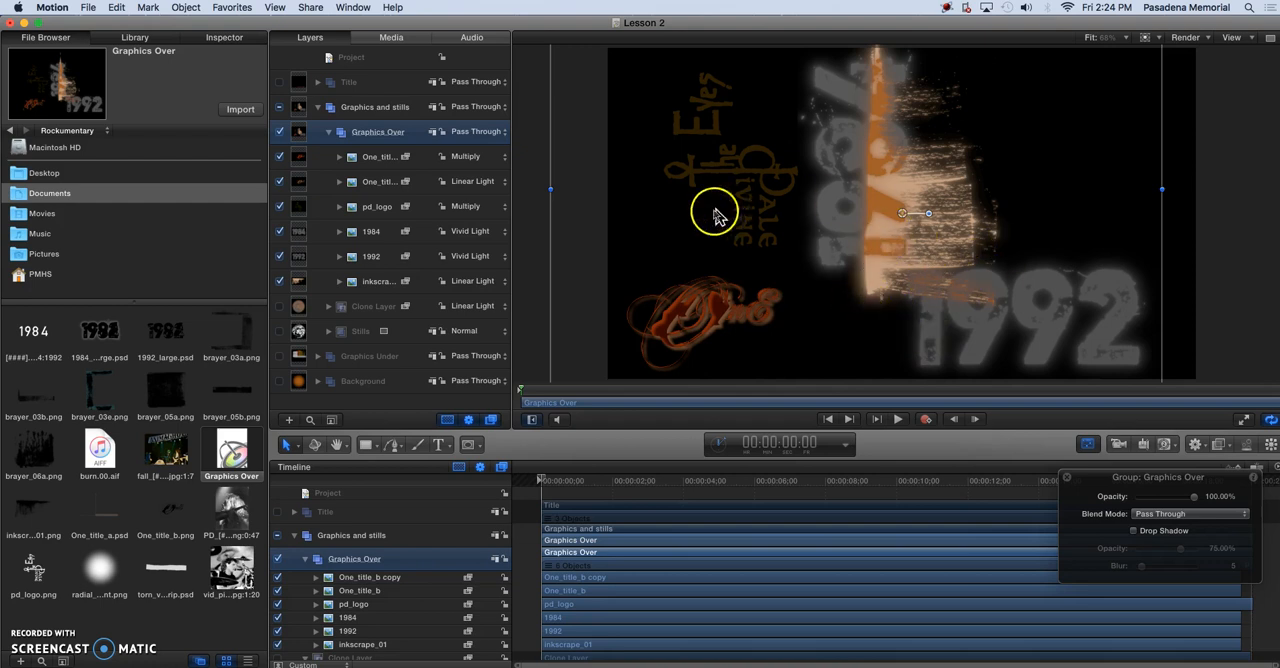
click(281, 83)
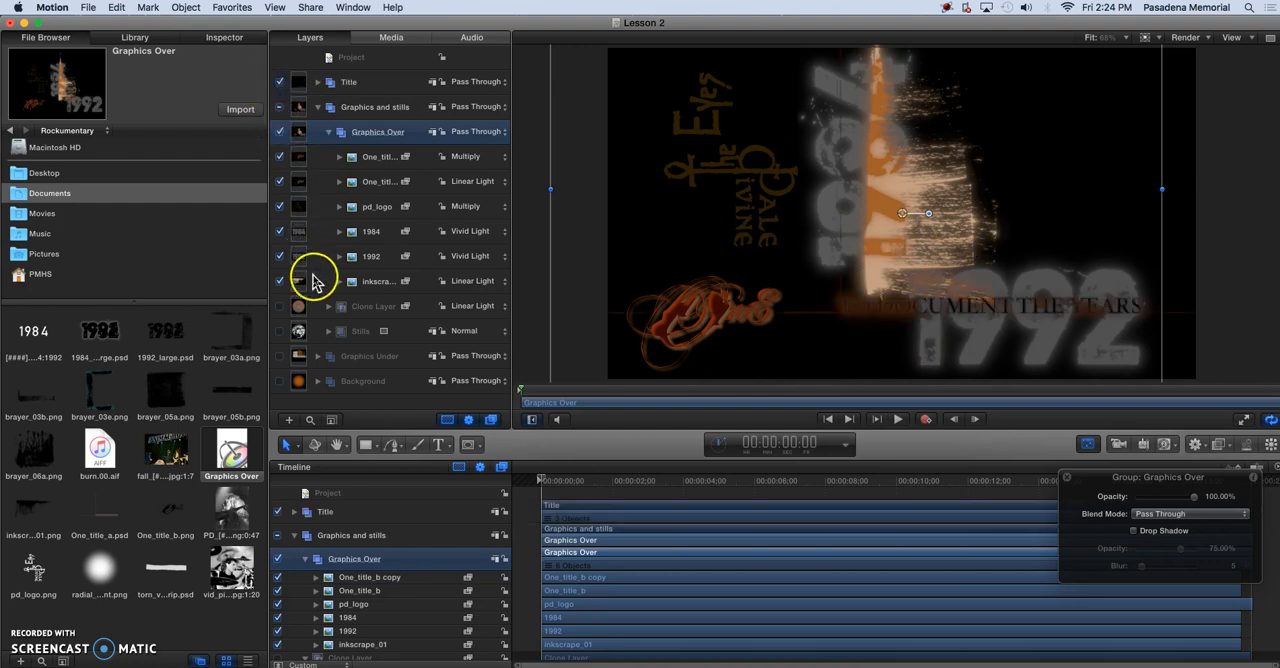
click(280, 306)
click(280, 331)
click(280, 356)
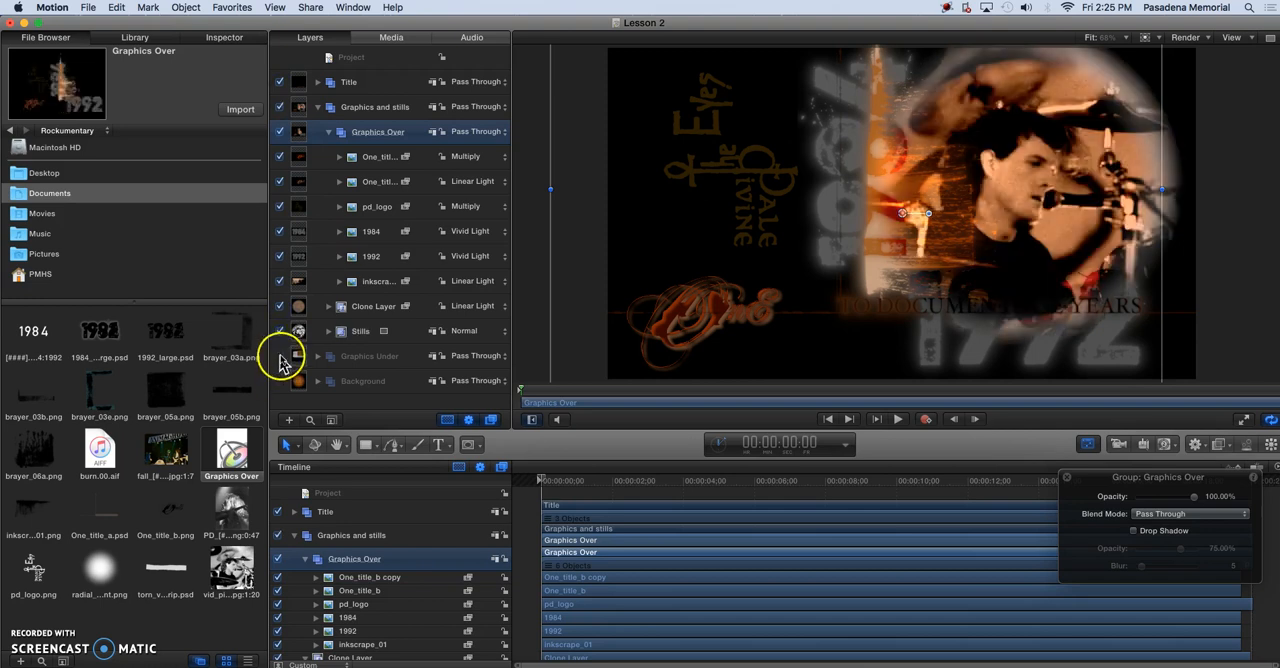
click(280, 382)
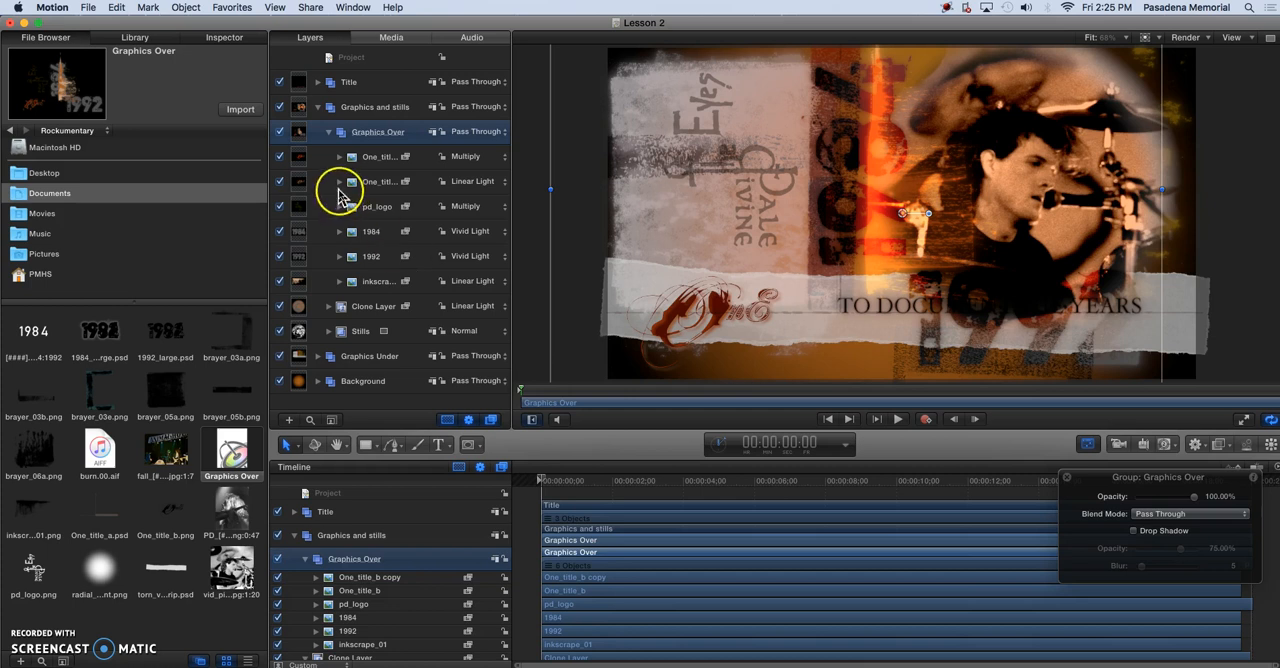
Toggle the visibility of each layer inside Graphics Over off and on to examine what it contributes to the composite.
click(280, 158)
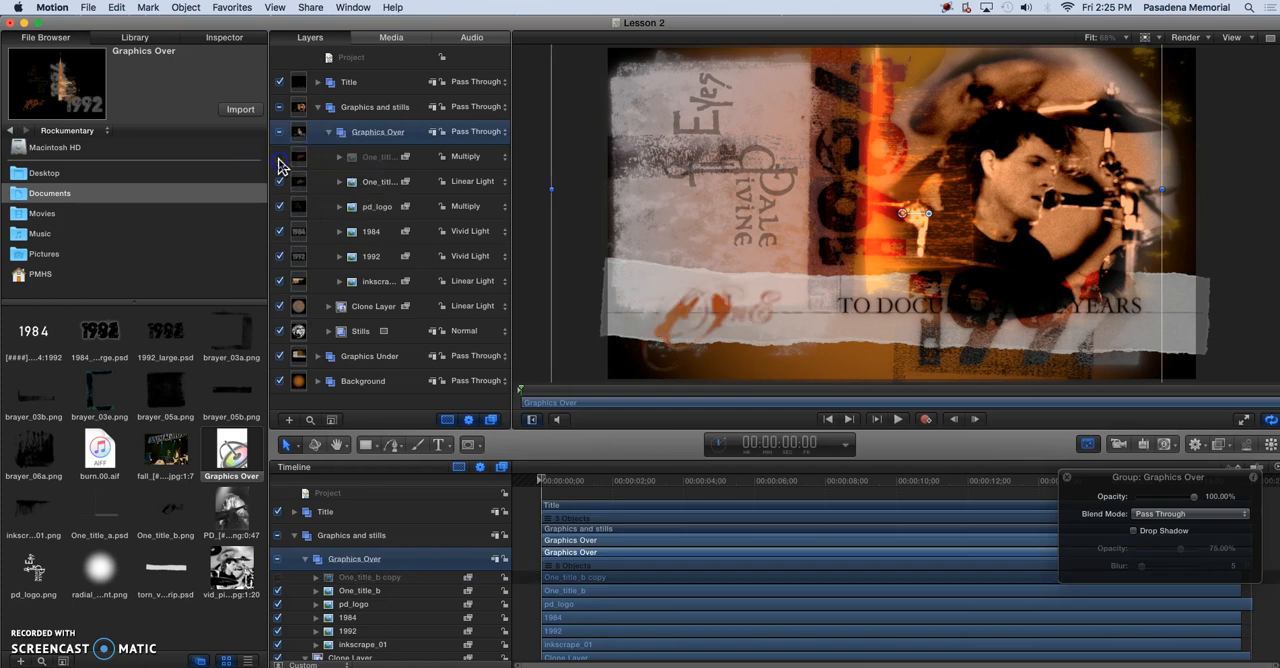
click(279, 160)
click(280, 181)
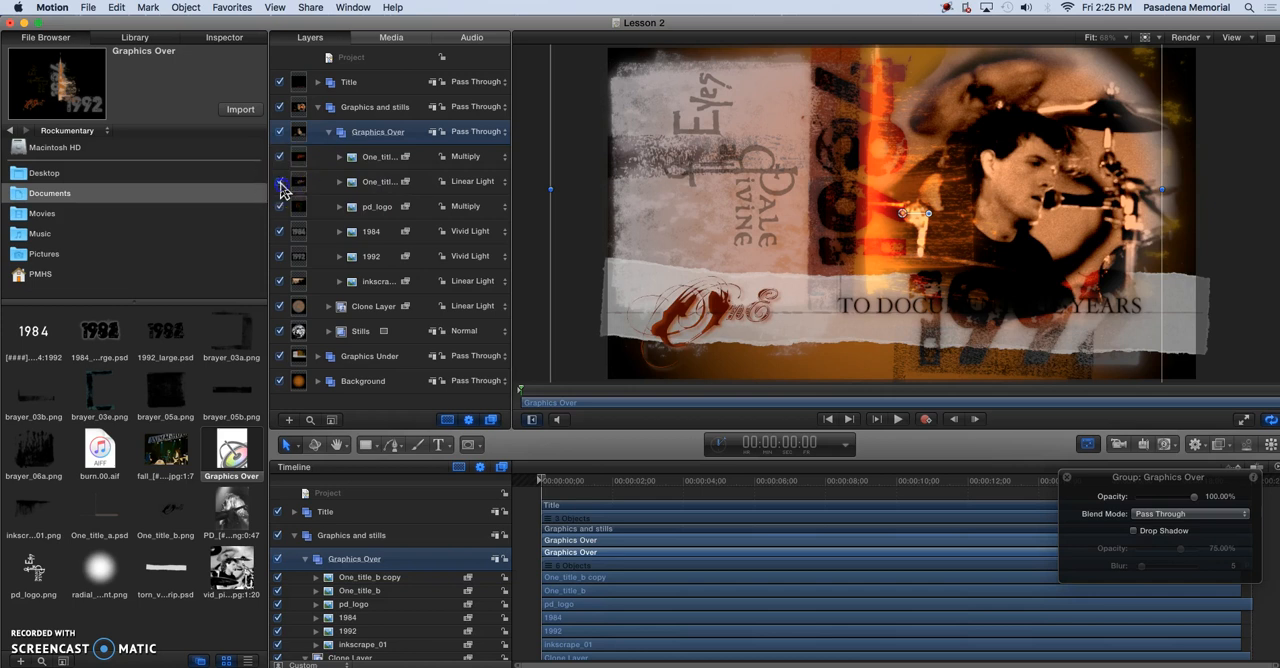
click(280, 183)
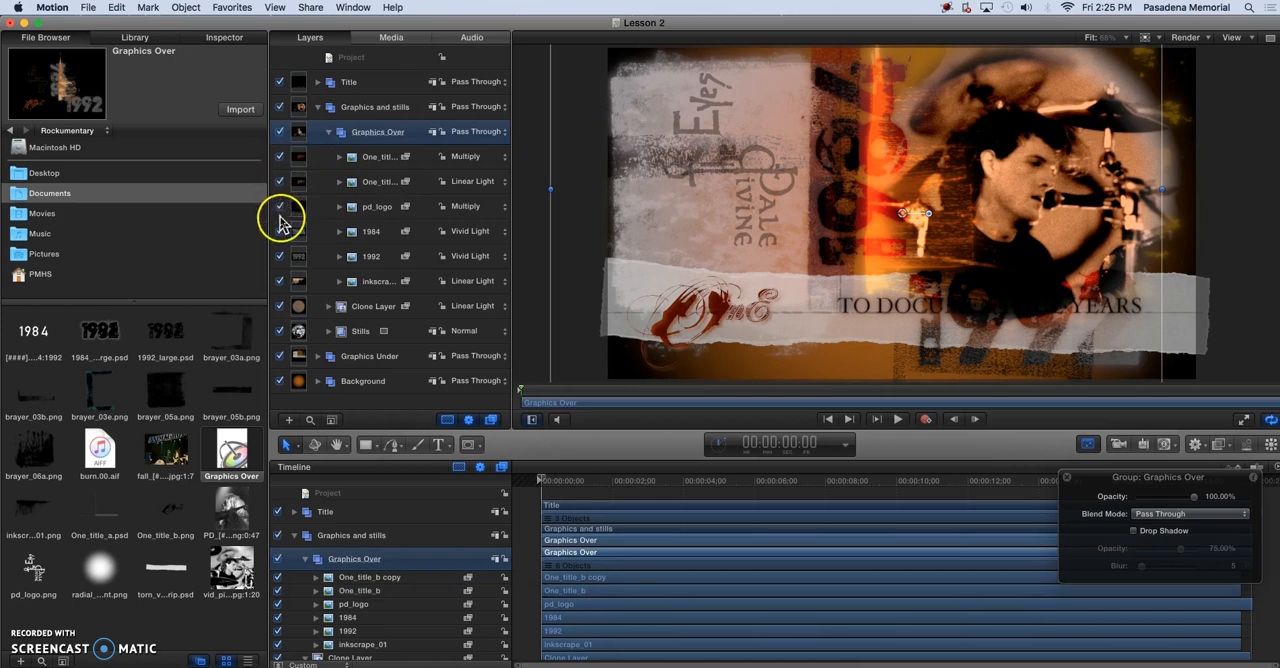
drag(281, 218, 282, 222)
click(281, 211)
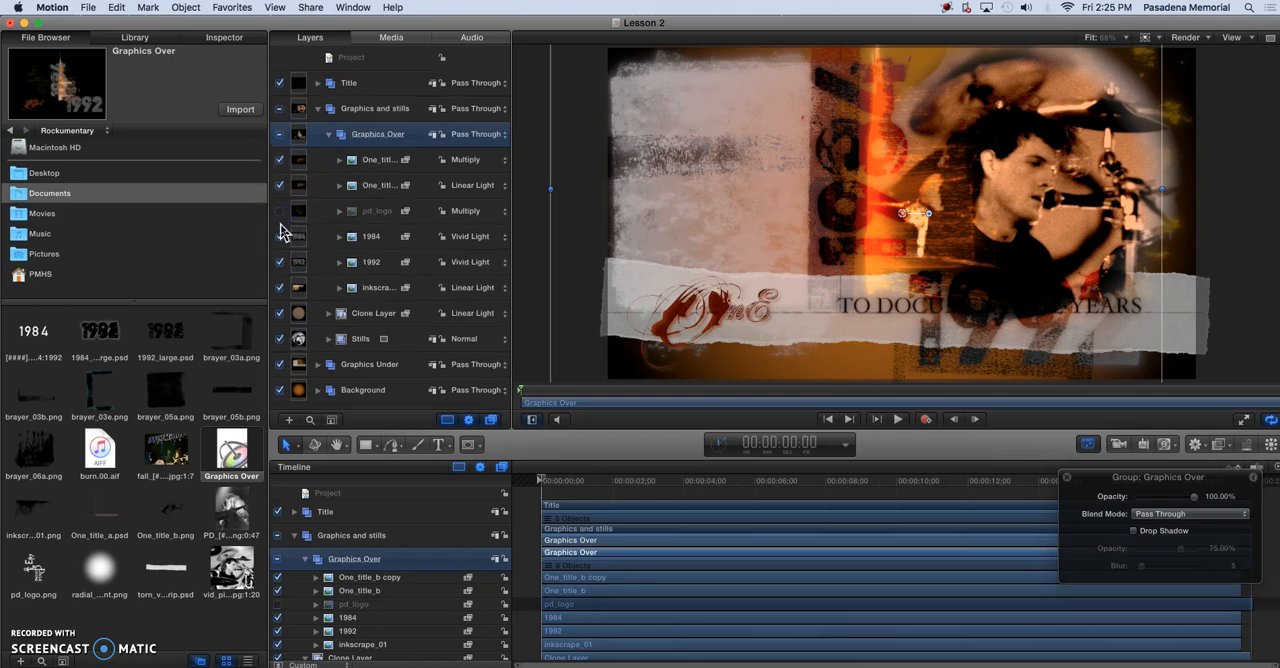
click(280, 212)
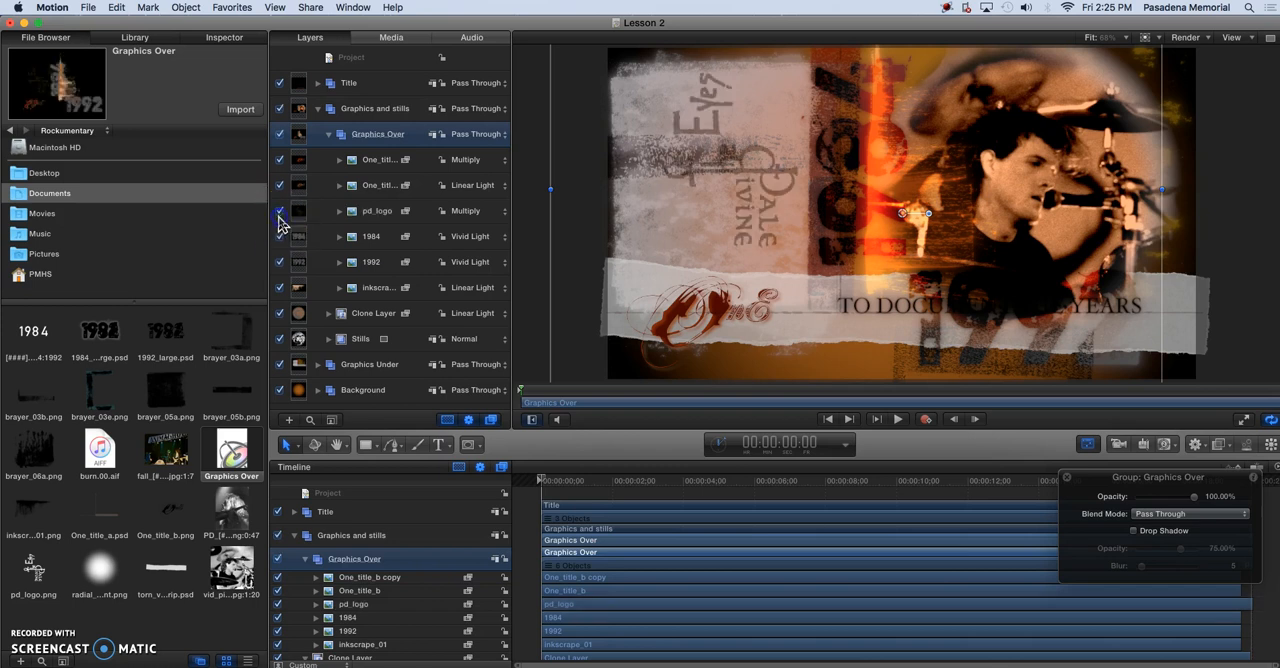
click(281, 237)
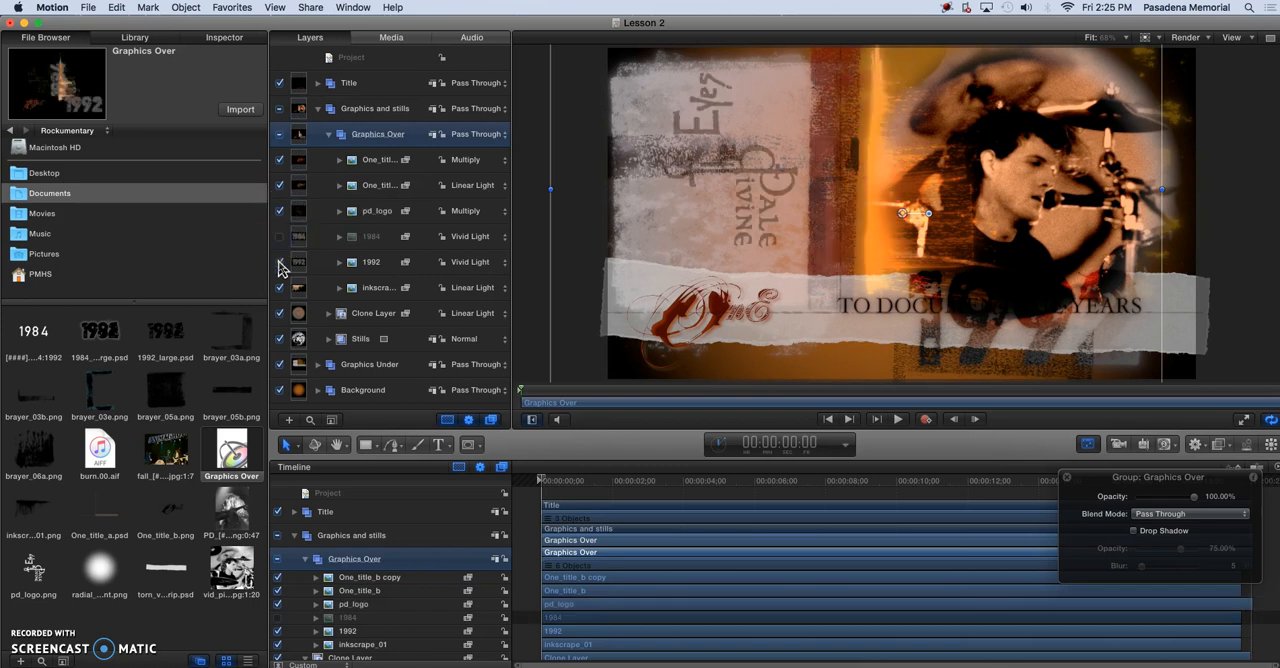
click(280, 262)
click(280, 262)
click(281, 237)
click(280, 287)
click(280, 288)
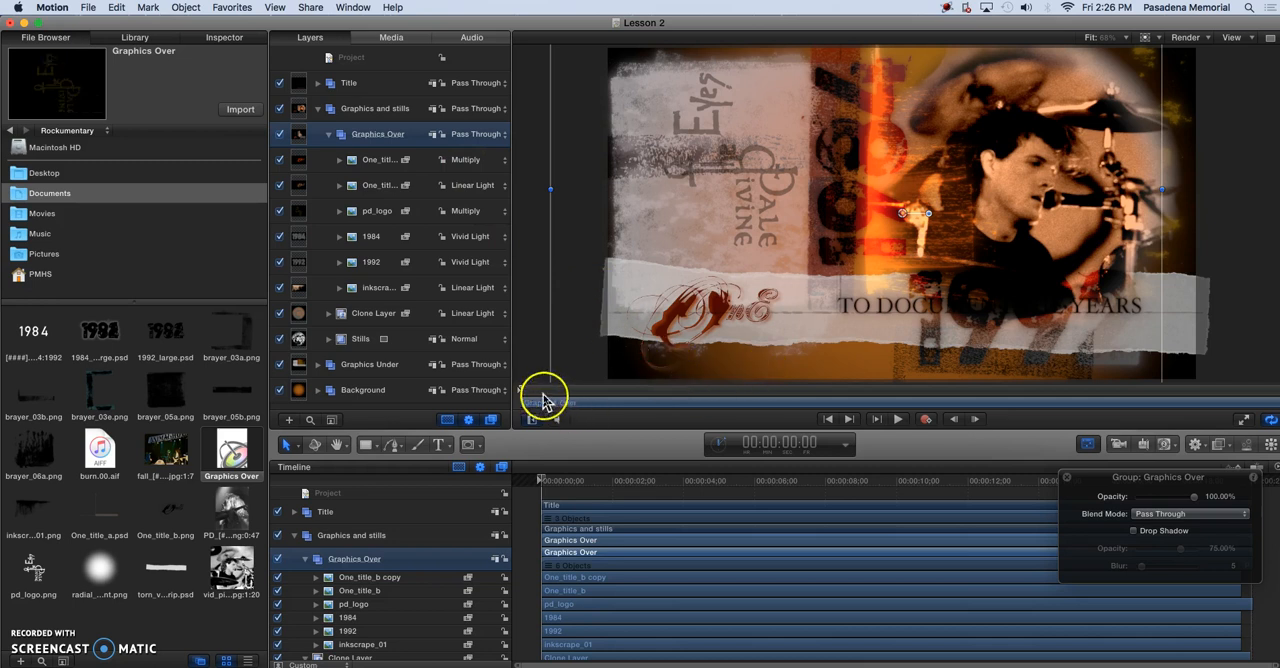
Play the composition to check the added overlay graphics, and return the playhead to the first frame.
click(896, 421)
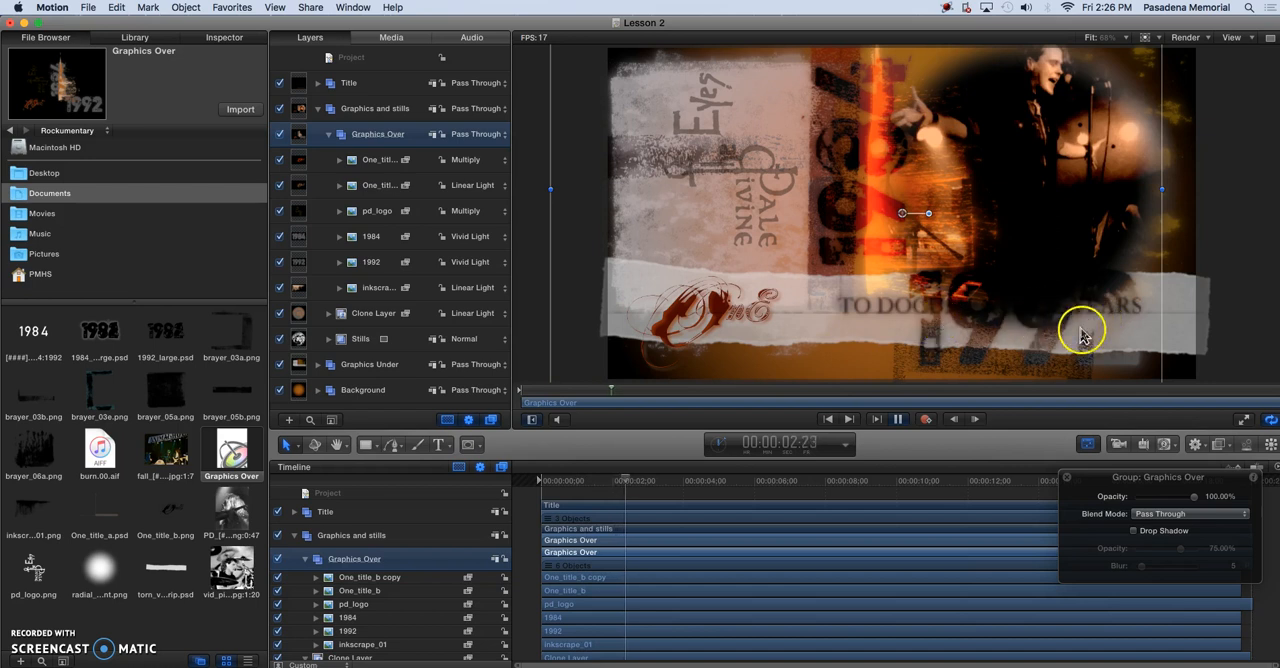
click(899, 420)
drag(639, 391, 495, 390)
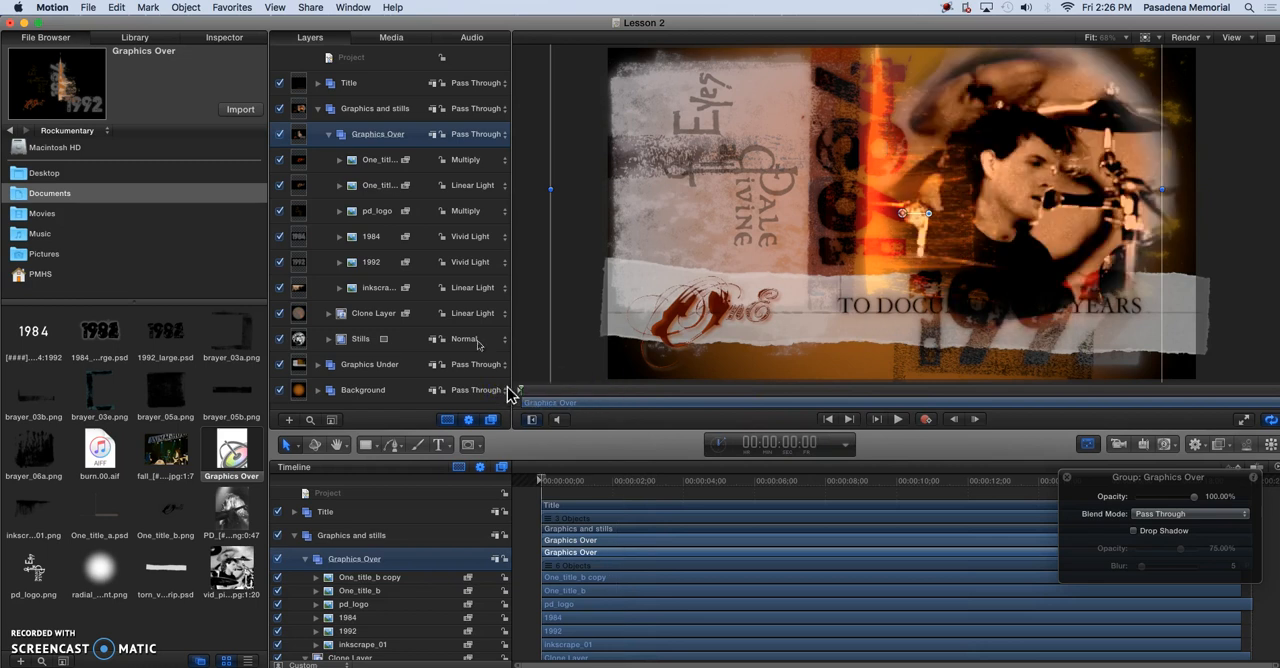
Collapse the Graphics and stills group and add a Colorize filter to the title layer in the Title group.
click(317, 108)
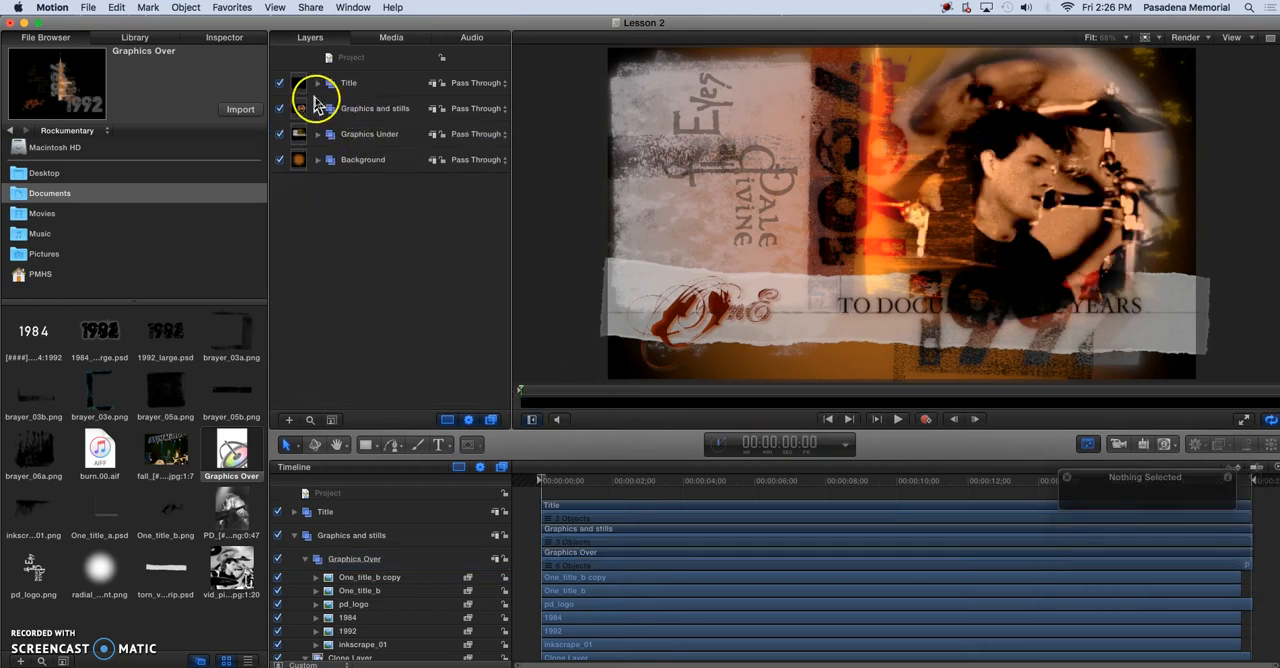
click(317, 83)
click(369, 84)
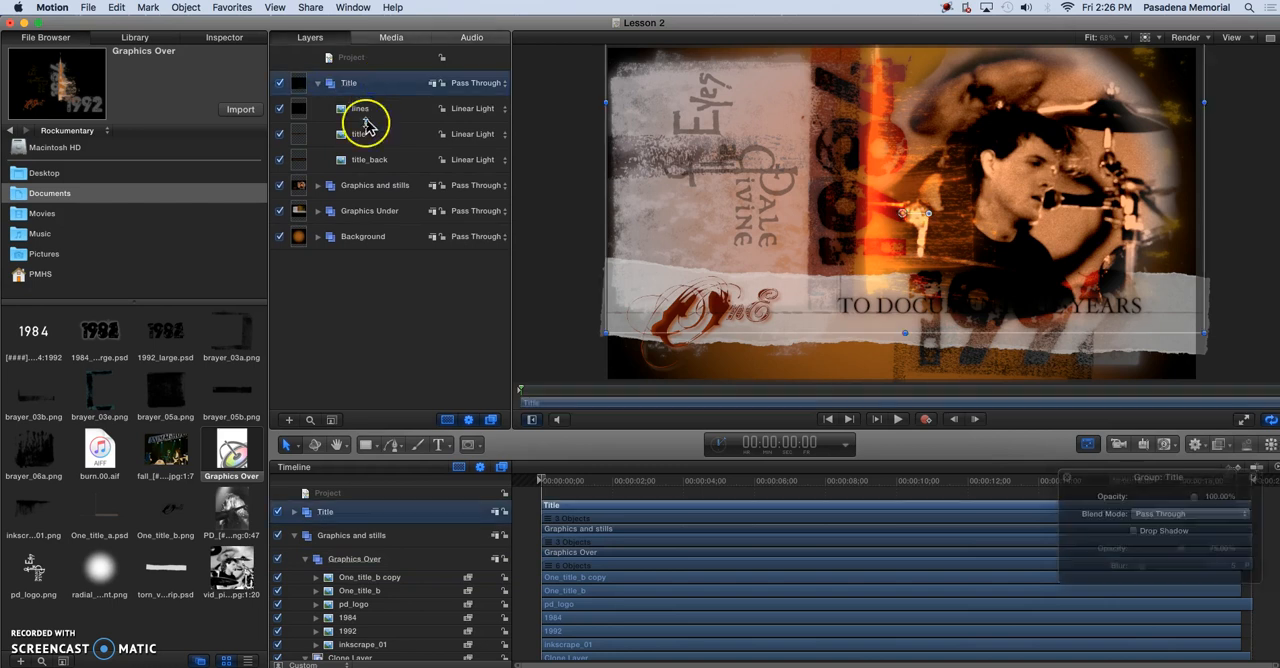
click(359, 135)
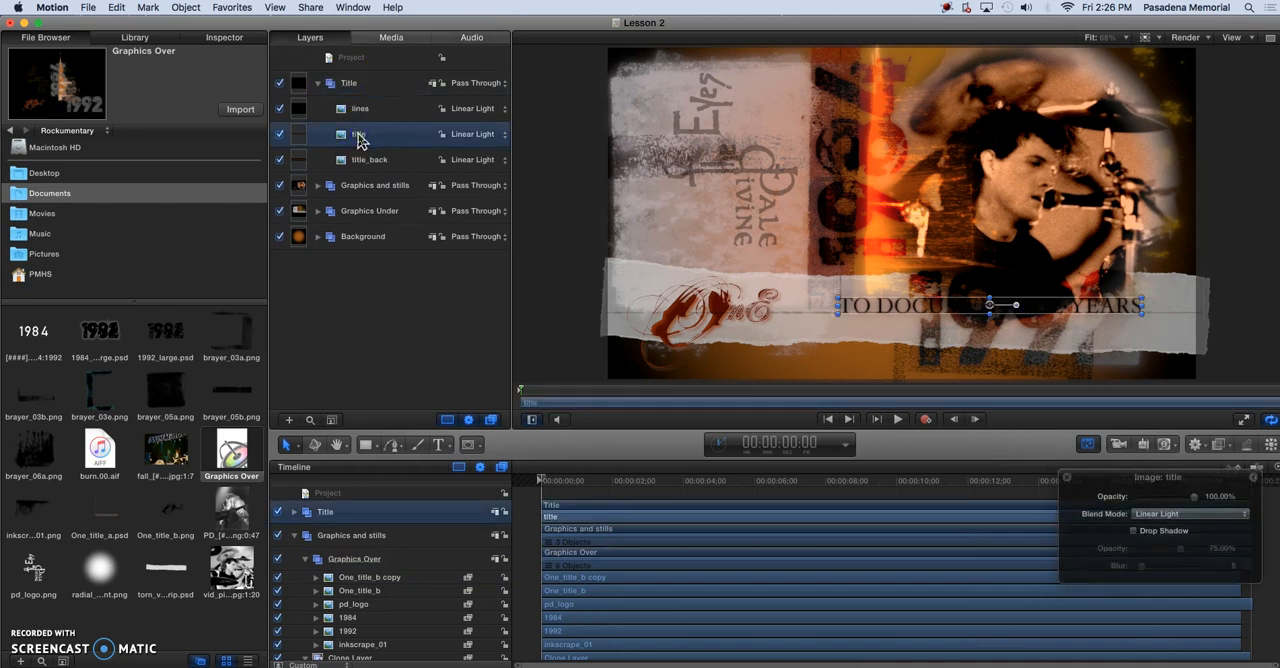
click(1222, 447)
click(1212, 486)
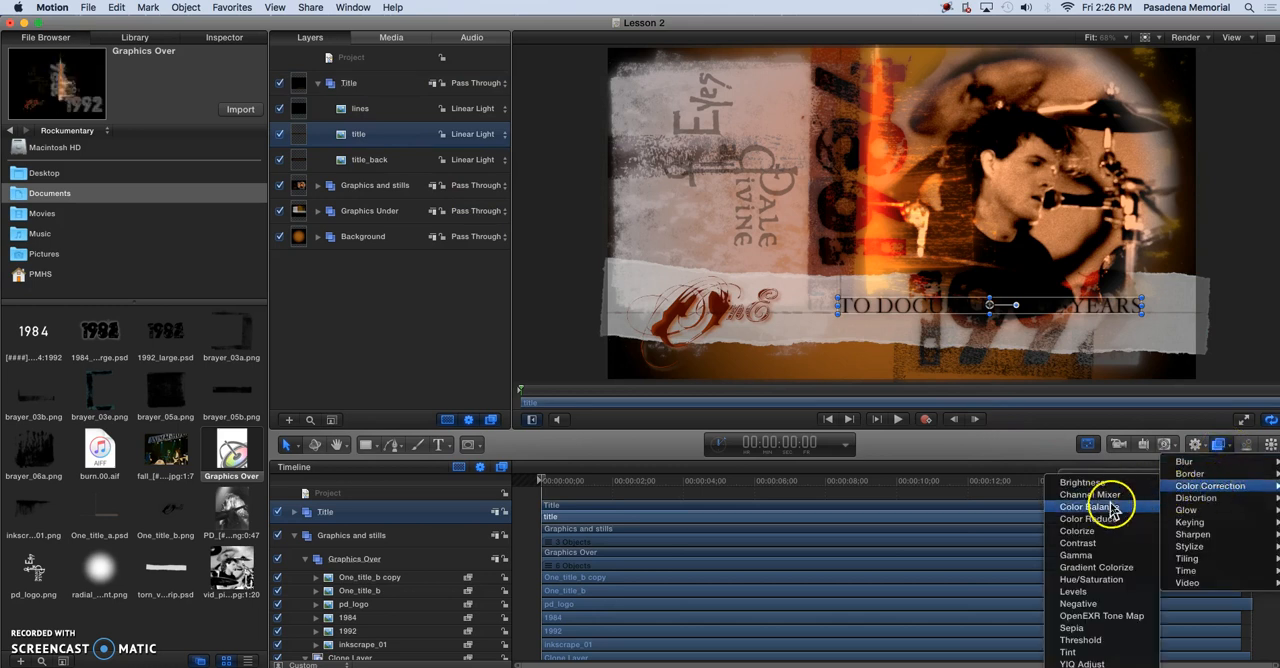
click(1077, 531)
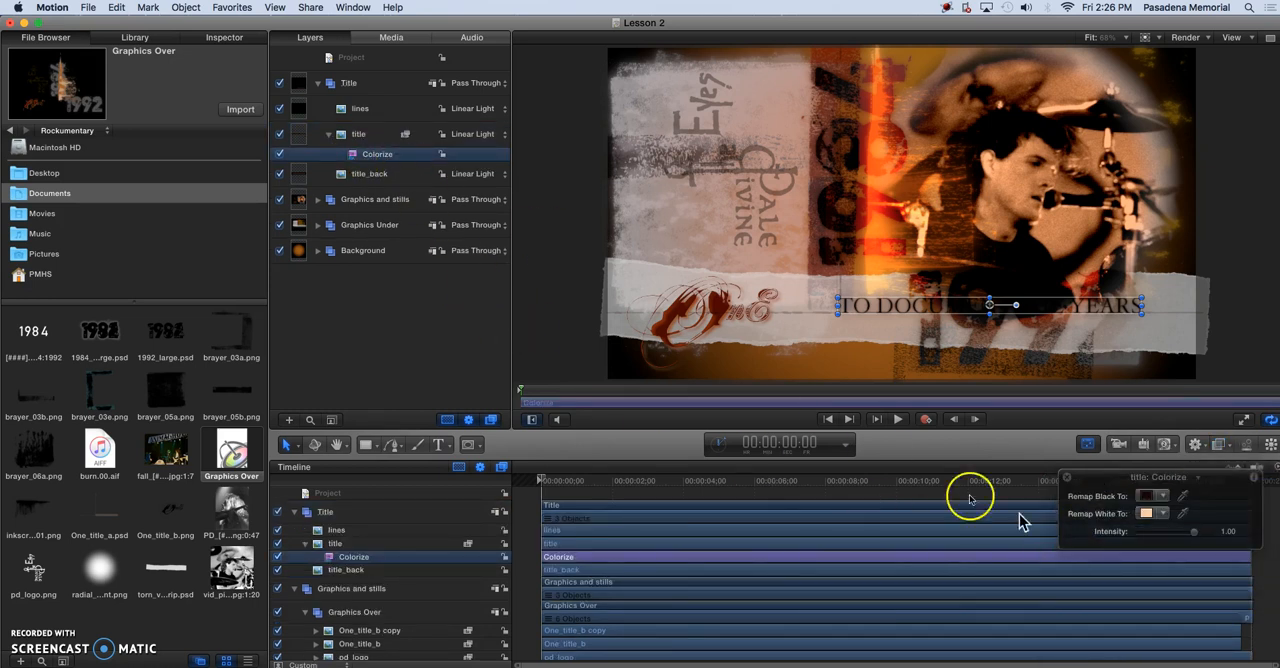
Set the title layer's Colorize Remap Black To color to a dark red.
click(1147, 496)
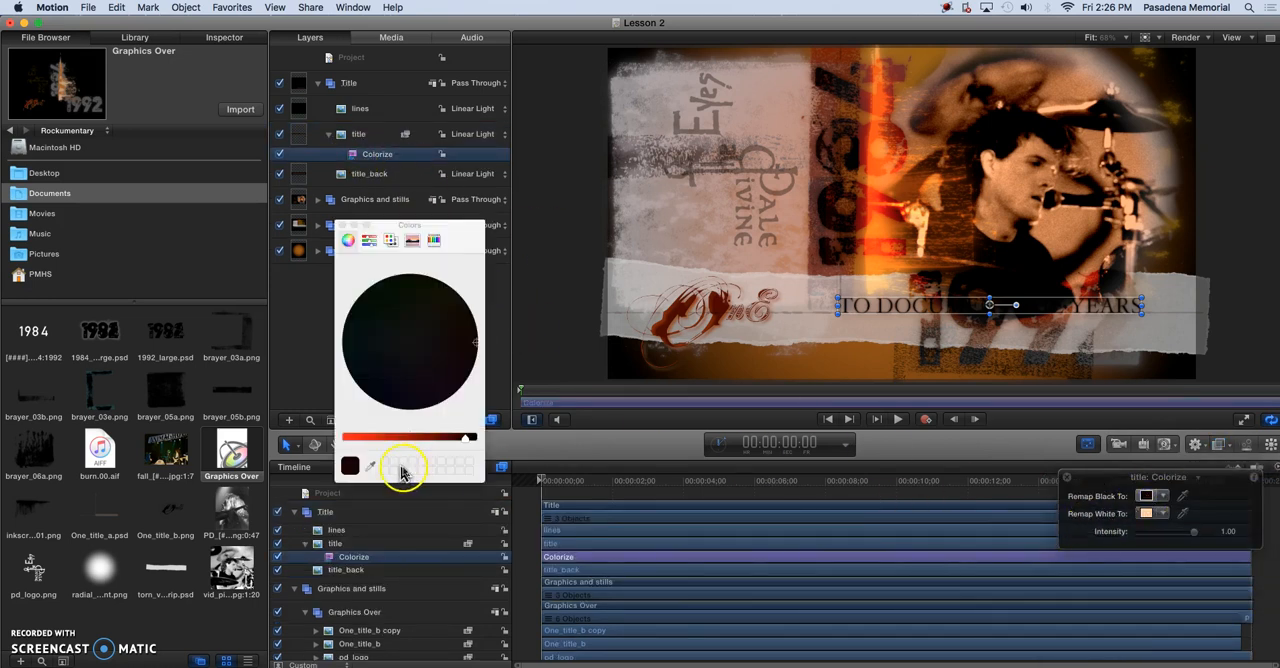
drag(436, 445, 443, 445)
drag(425, 443, 417, 444)
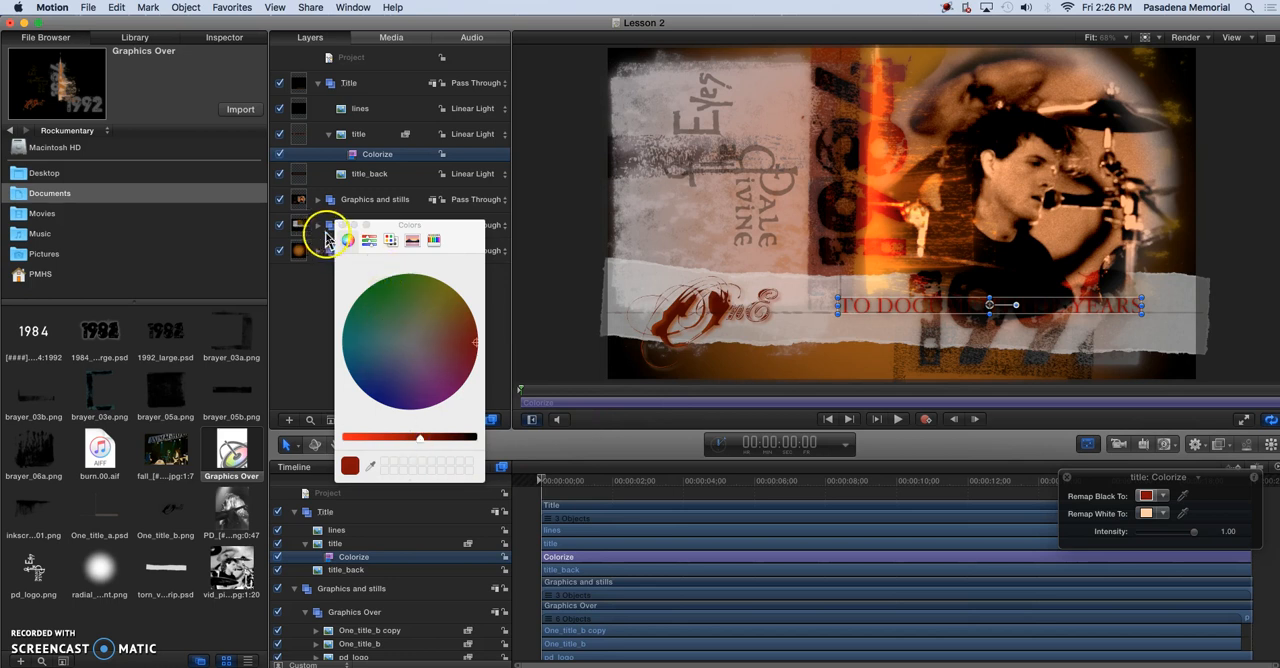
Add a Colorize filter to the title_back layer in the Title group.
click(363, 175)
click(1218, 444)
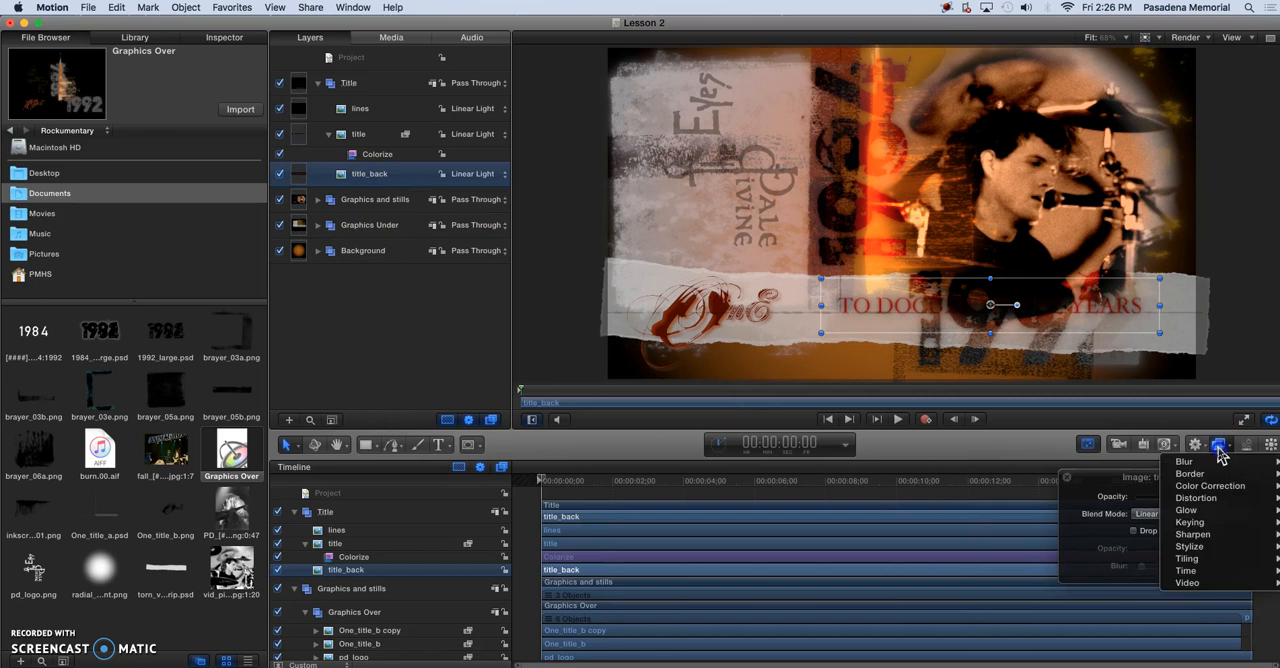
mouse_move(1220, 490)
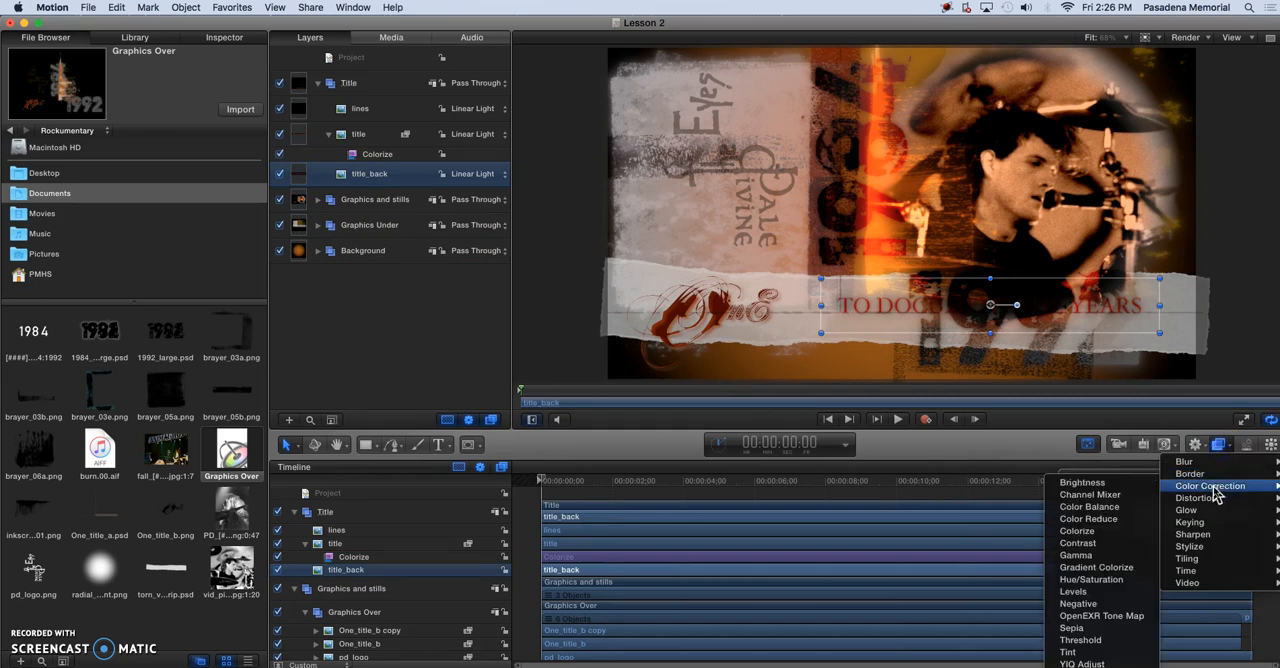
click(1078, 531)
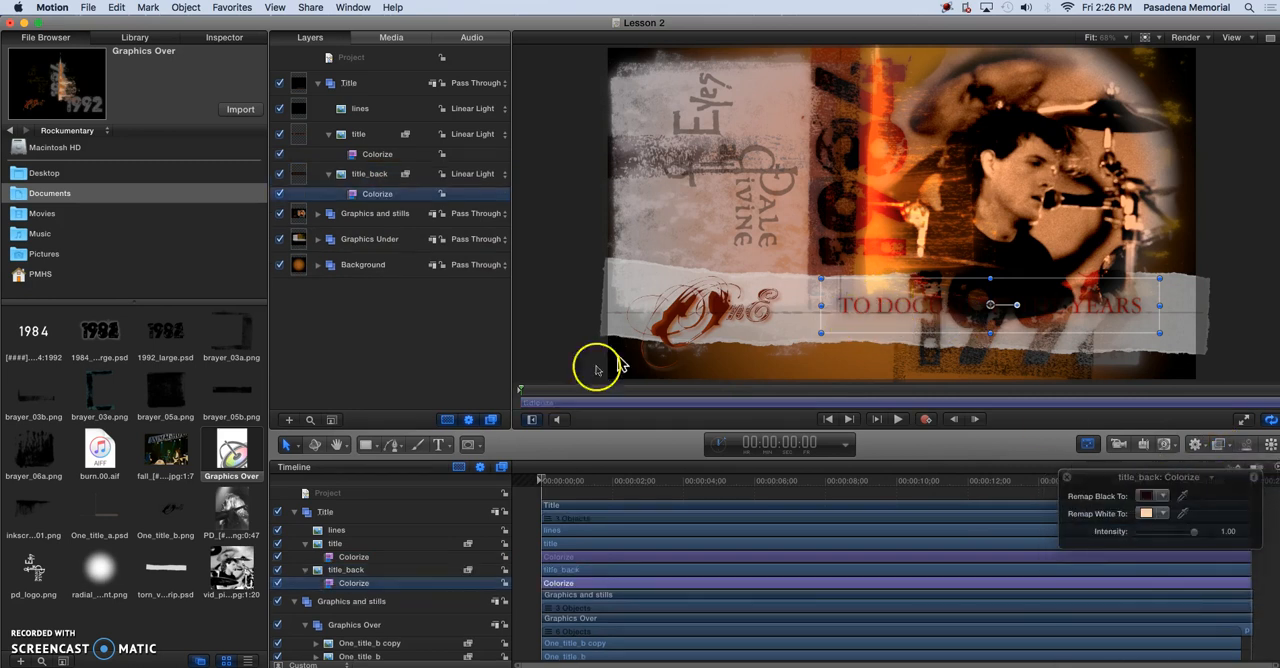
Set the title_back layer's Colorize Remap Black To color to a dark red.
click(1145, 497)
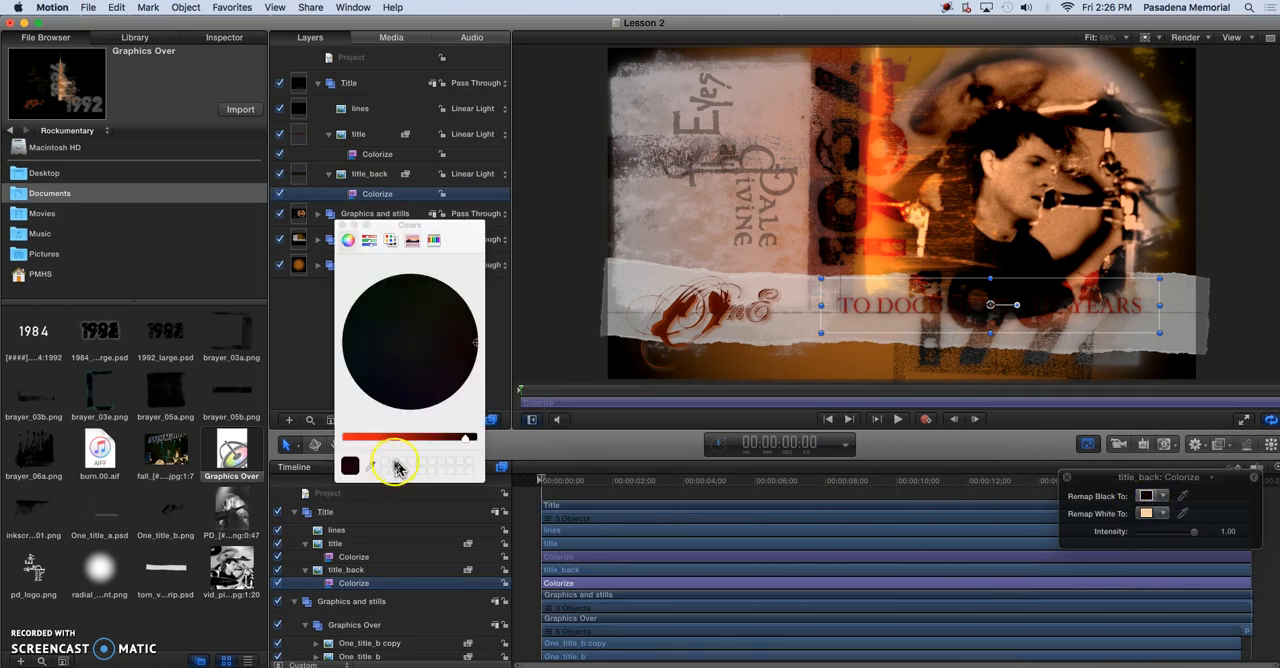
click(432, 441)
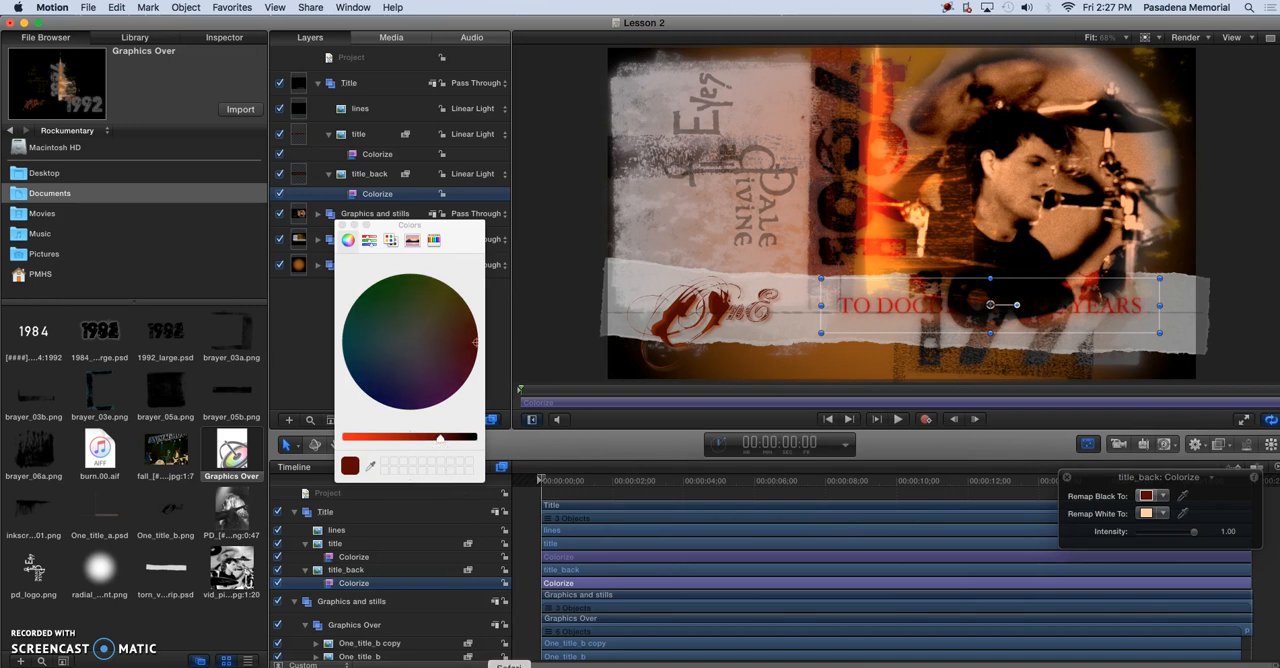
click(342, 228)
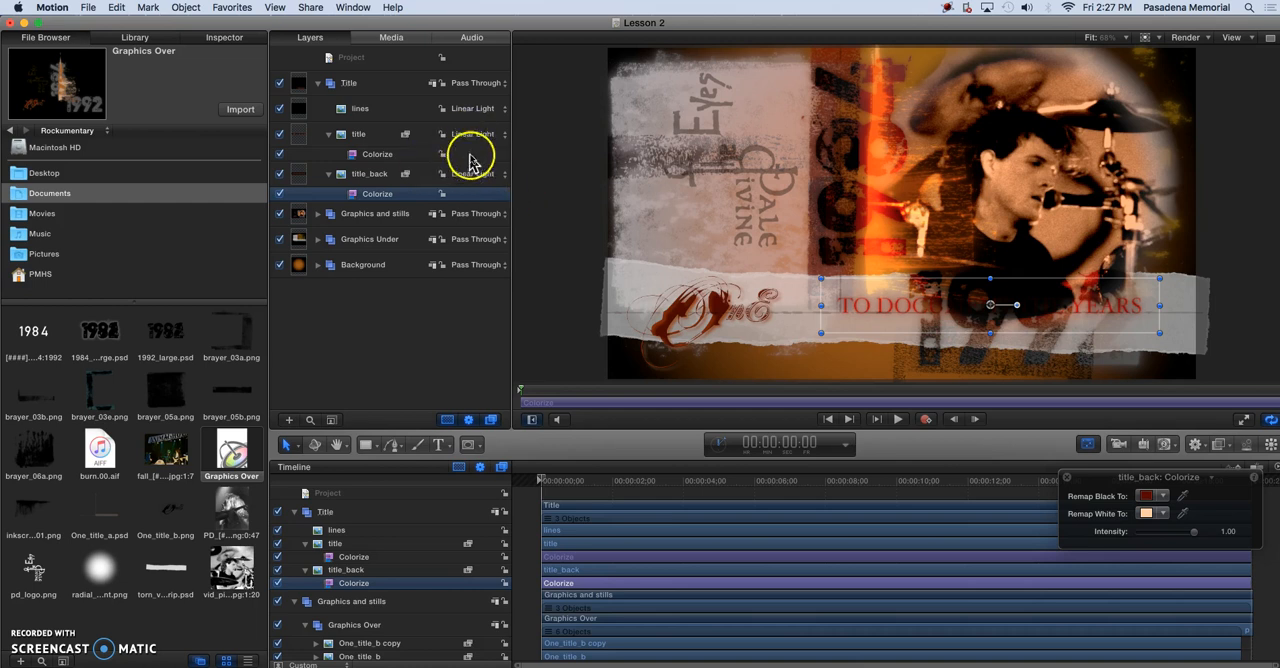
Collapse the title and title_back layers and move the whole Title group slightly down on the canvas, over the torn vellum strip.
click(328, 174)
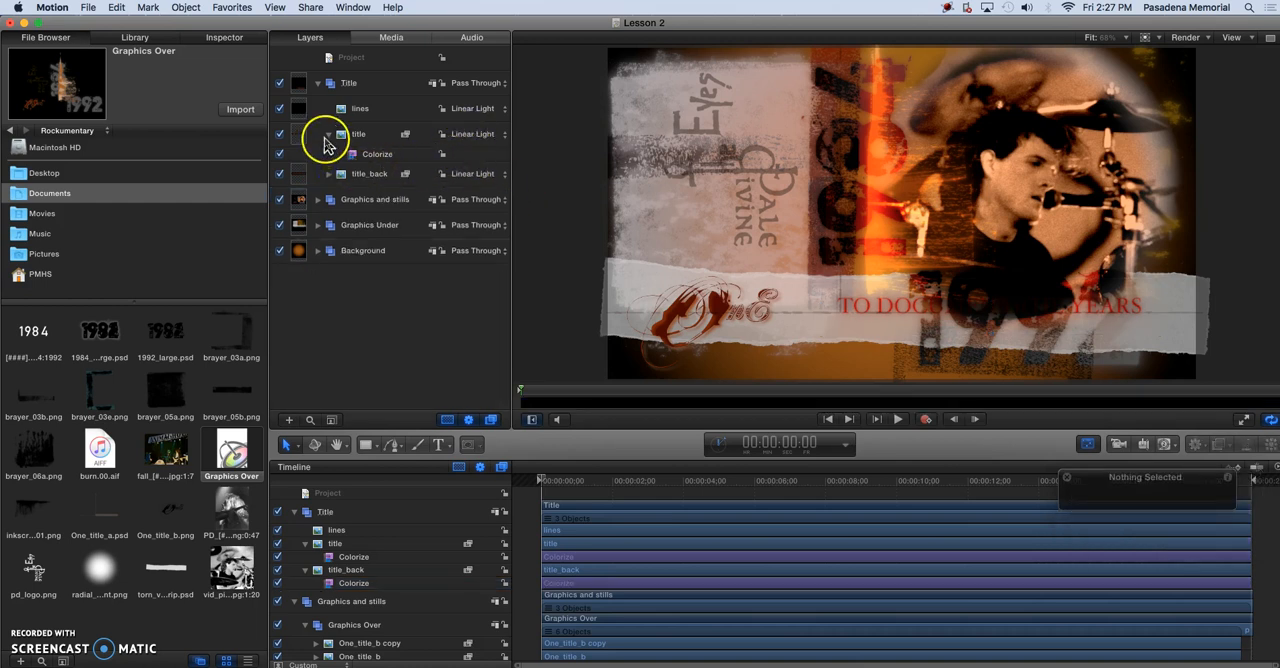
click(327, 135)
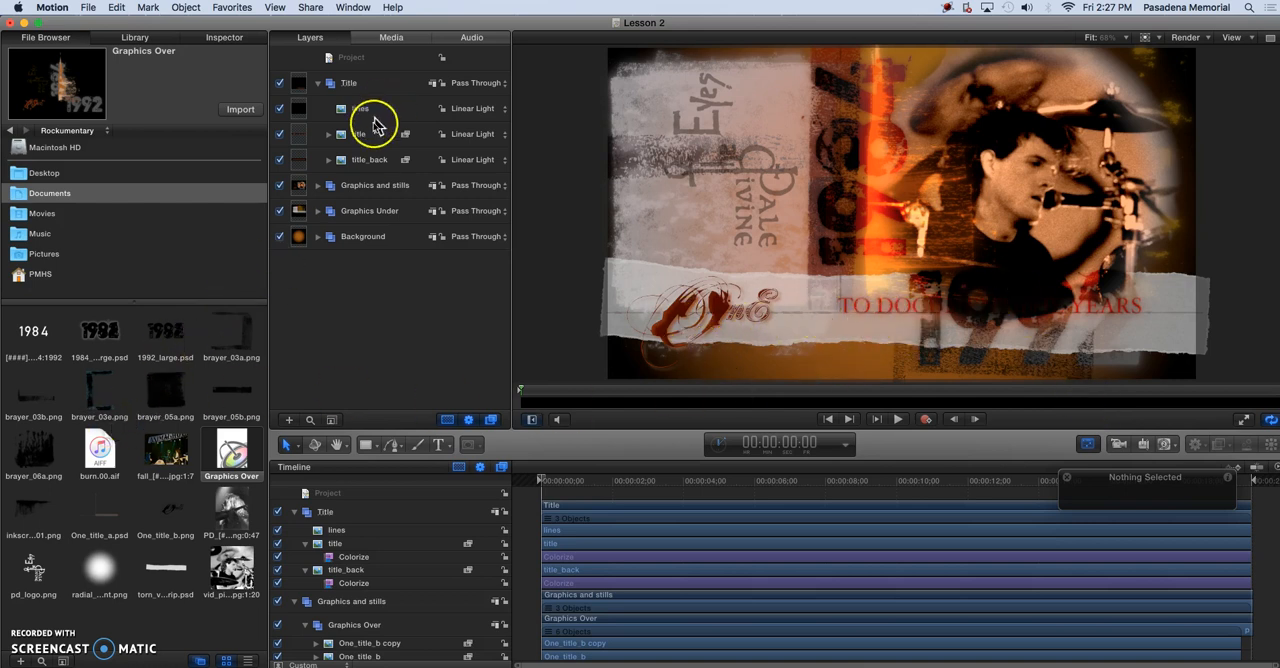
click(349, 86)
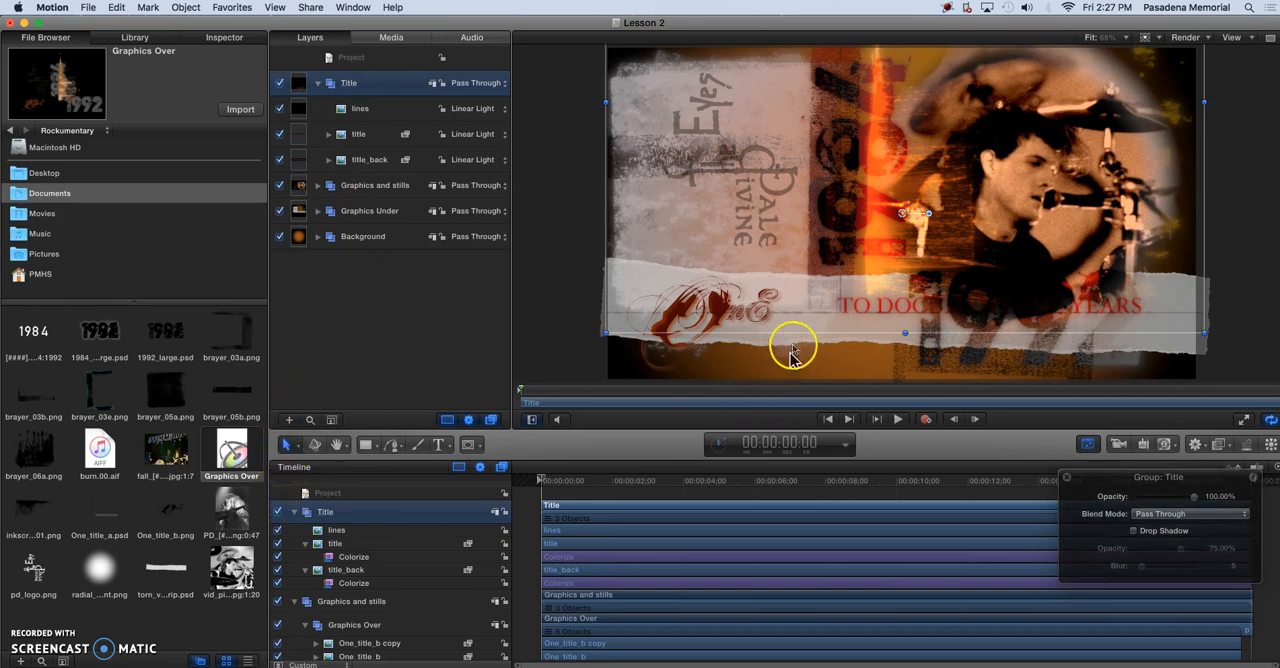
drag(810, 314, 808, 341)
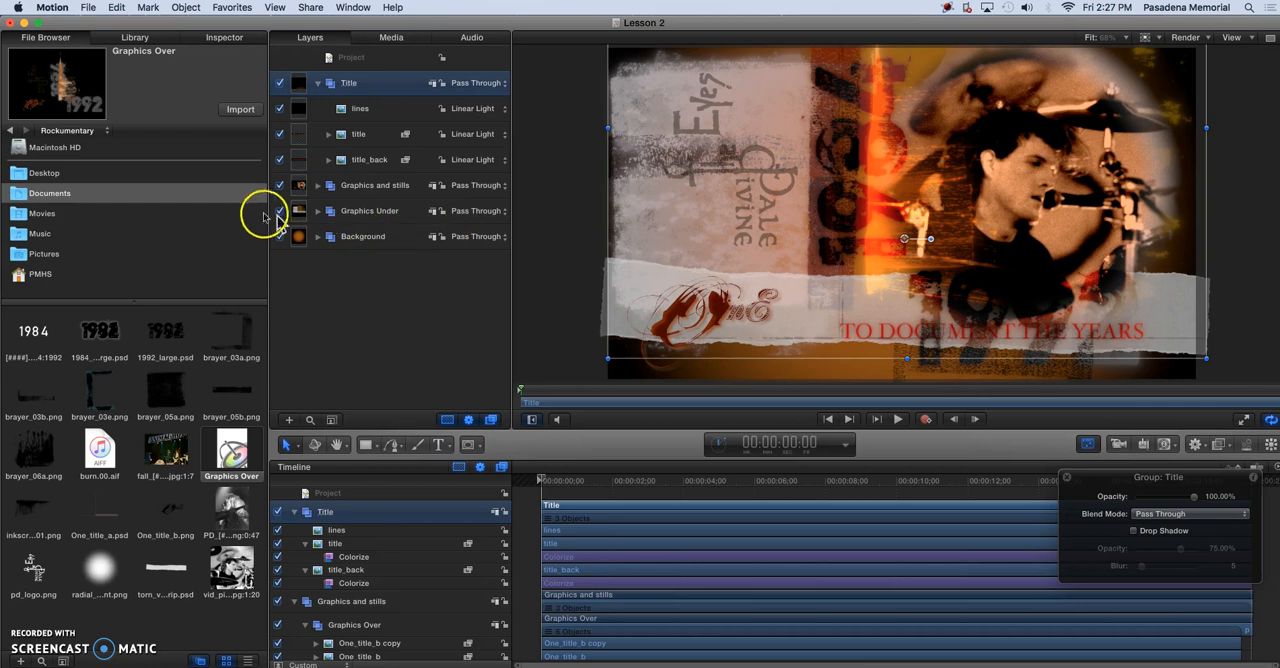
Move both torn_vellum strip layers in Graphics Under slightly down together so they sit behind the title text, and collapse that group.
click(317, 186)
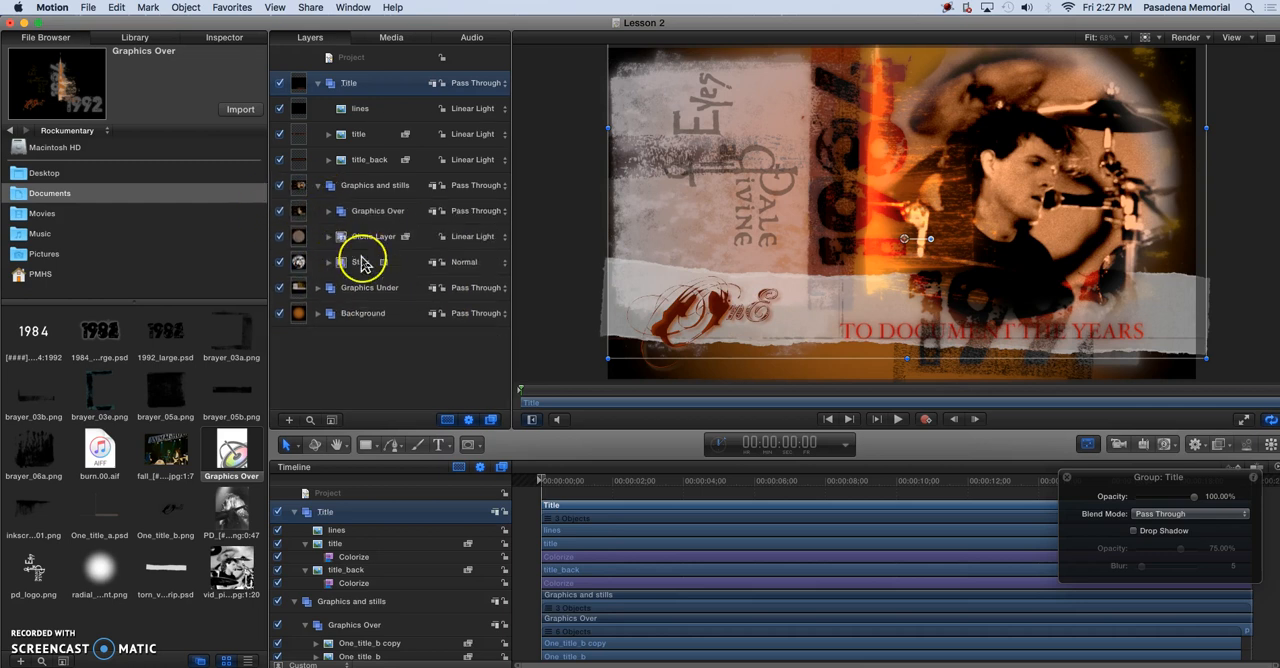
click(317, 287)
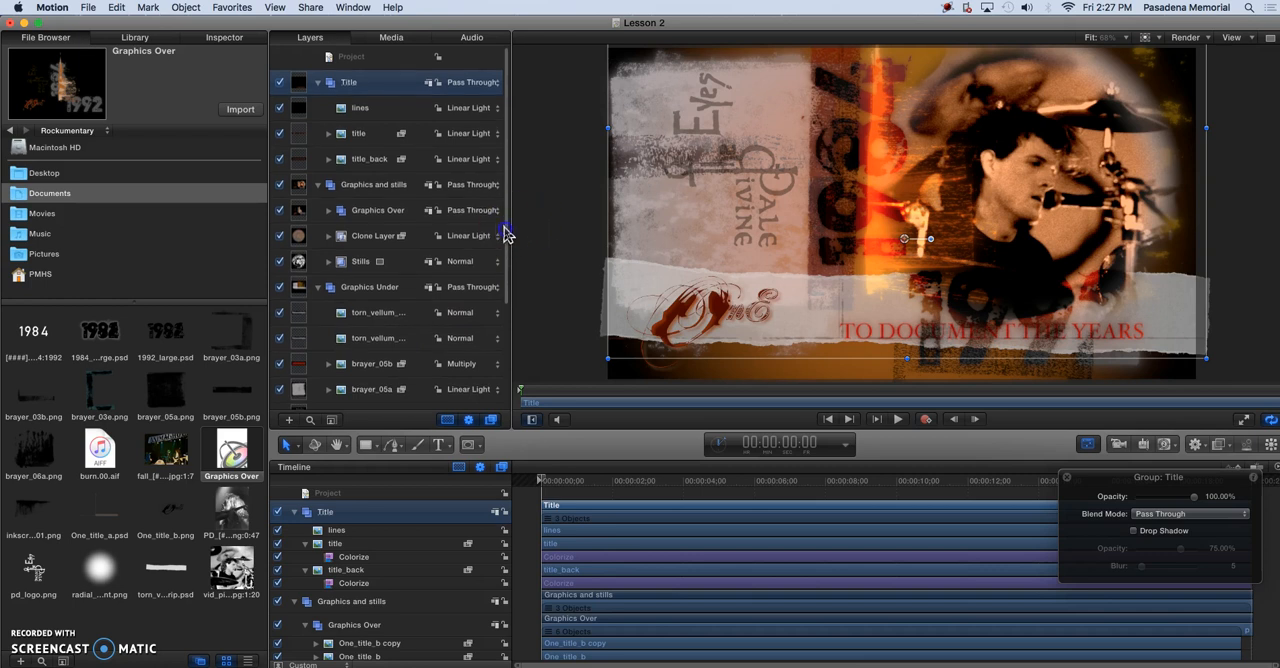
drag(503, 229, 503, 271)
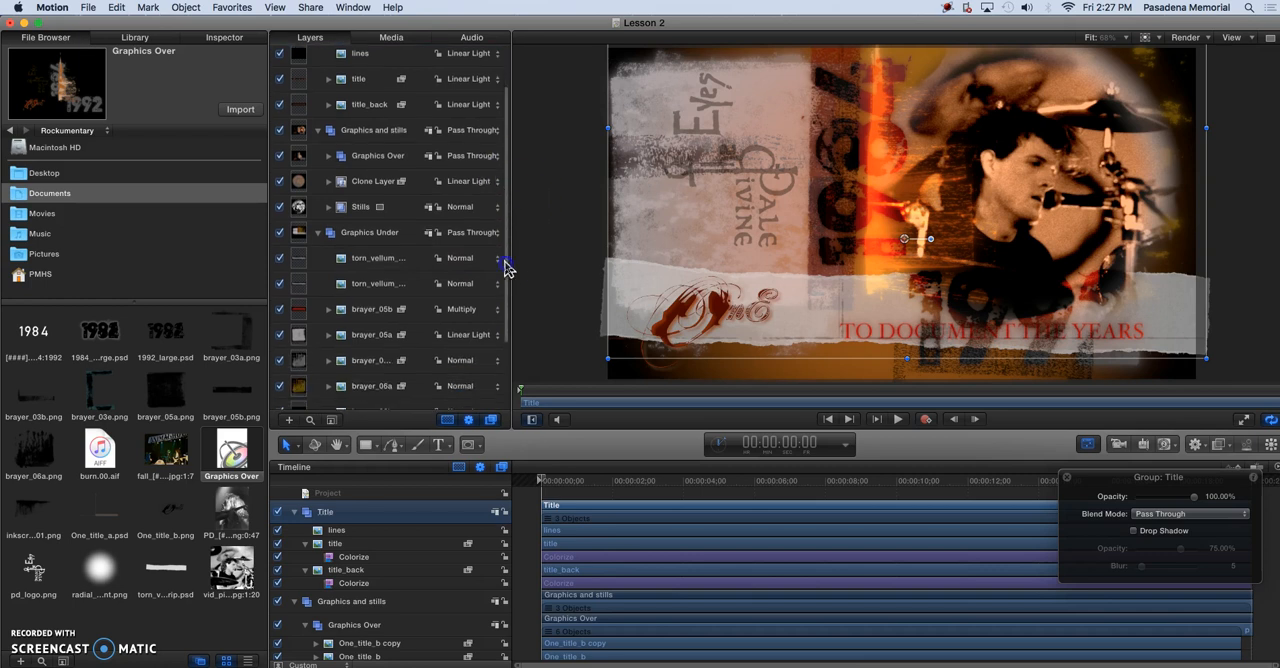
shift+click(360, 262)
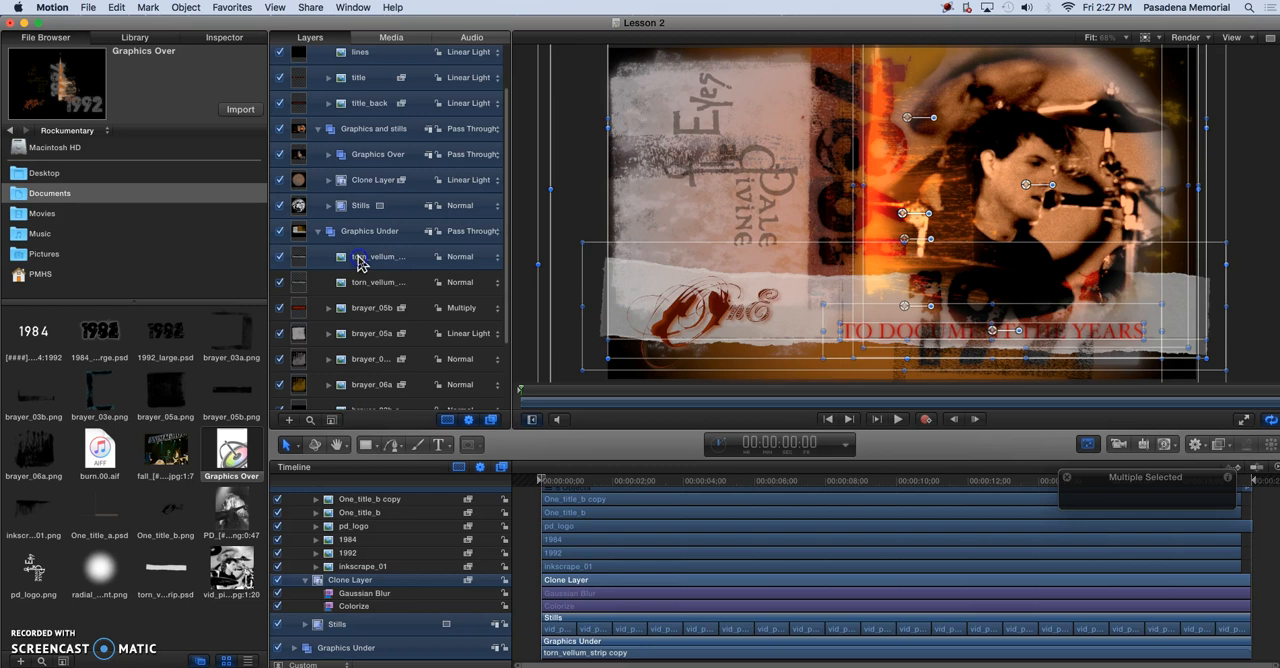
click(358, 287)
shift+click(357, 256)
drag(657, 303, 810, 333)
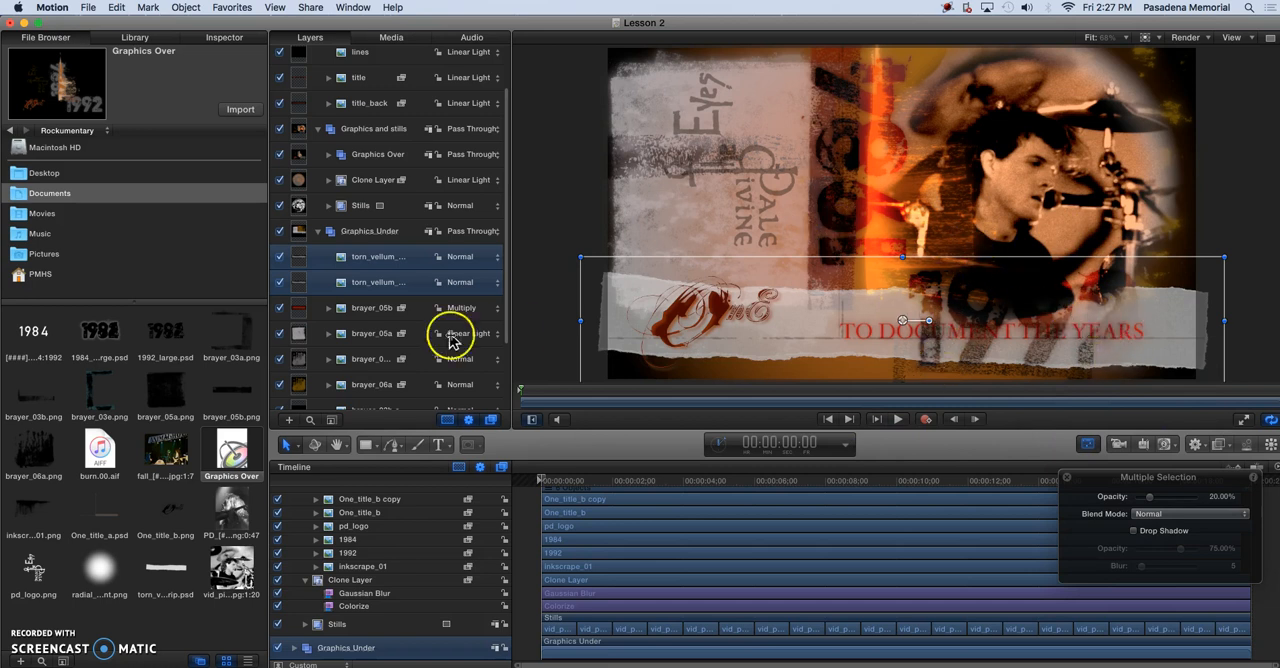
click(316, 233)
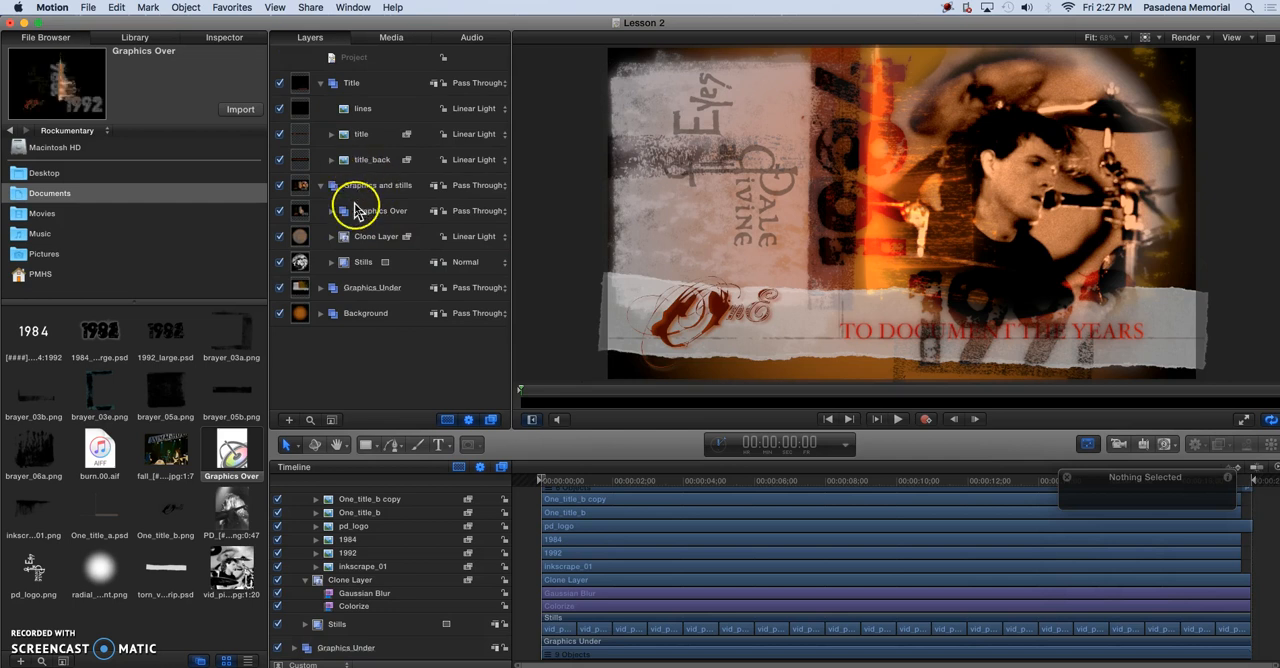
Move the Stills group slightly up on the canvas, and collapse the Graphics and stills and Title groups.
click(363, 262)
drag(928, 273, 1002, 246)
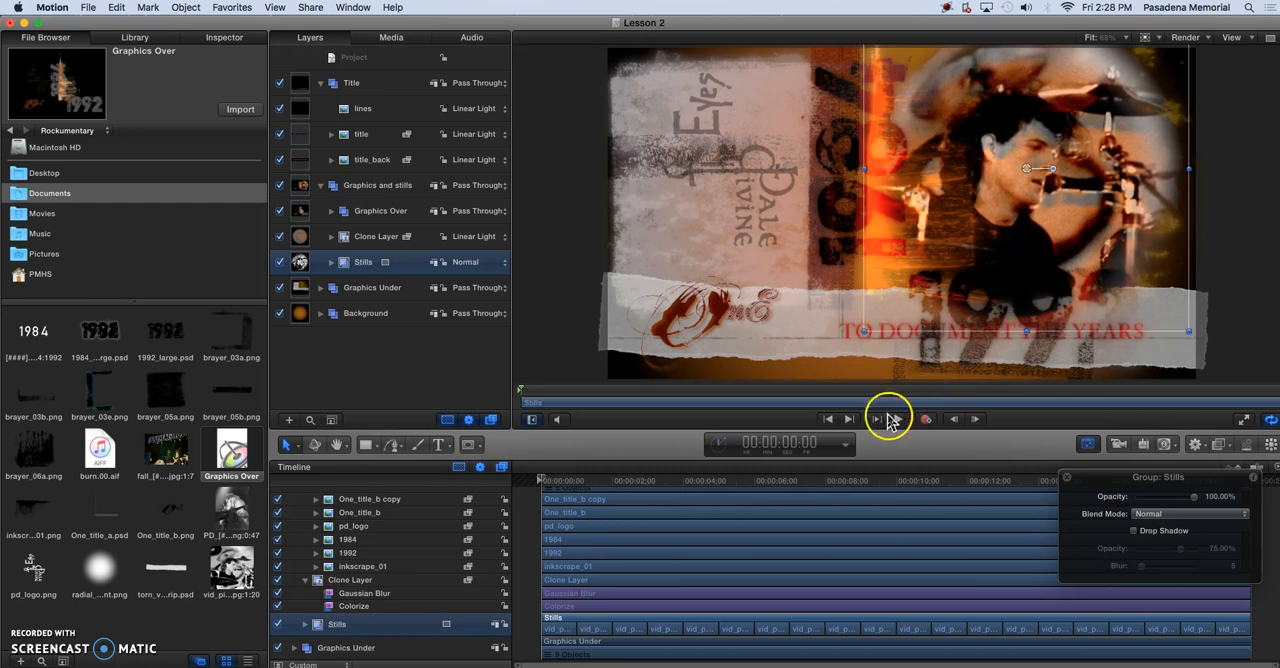
click(320, 185)
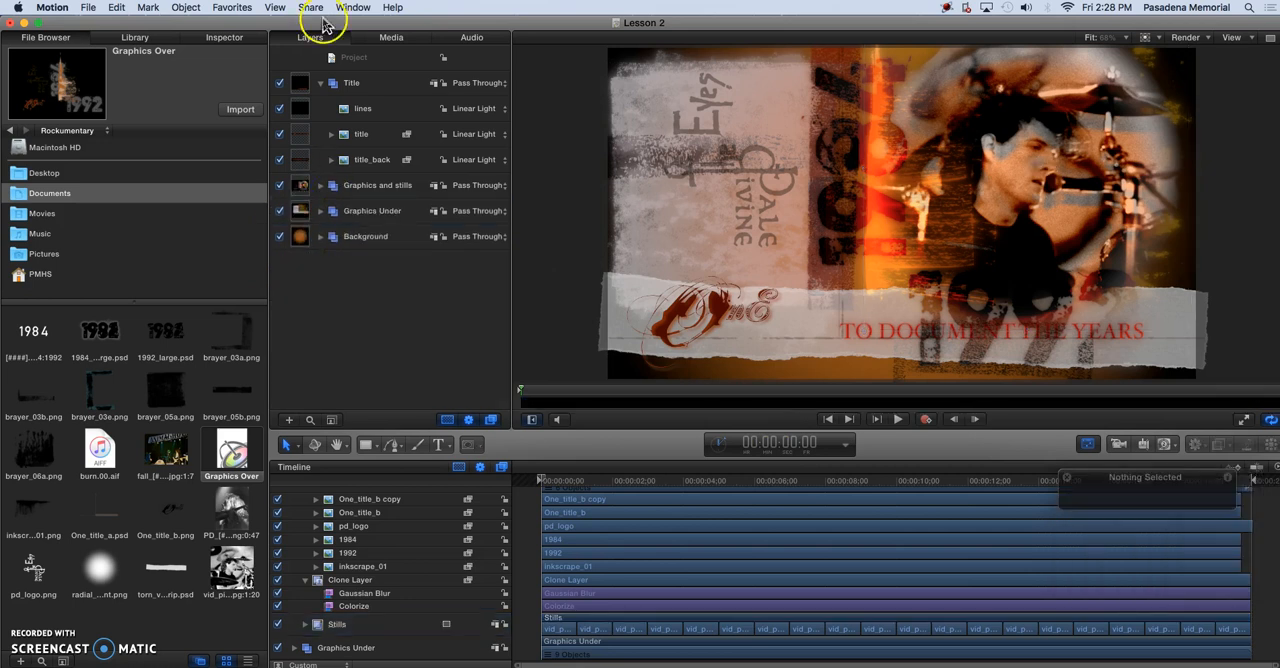
click(320, 83)
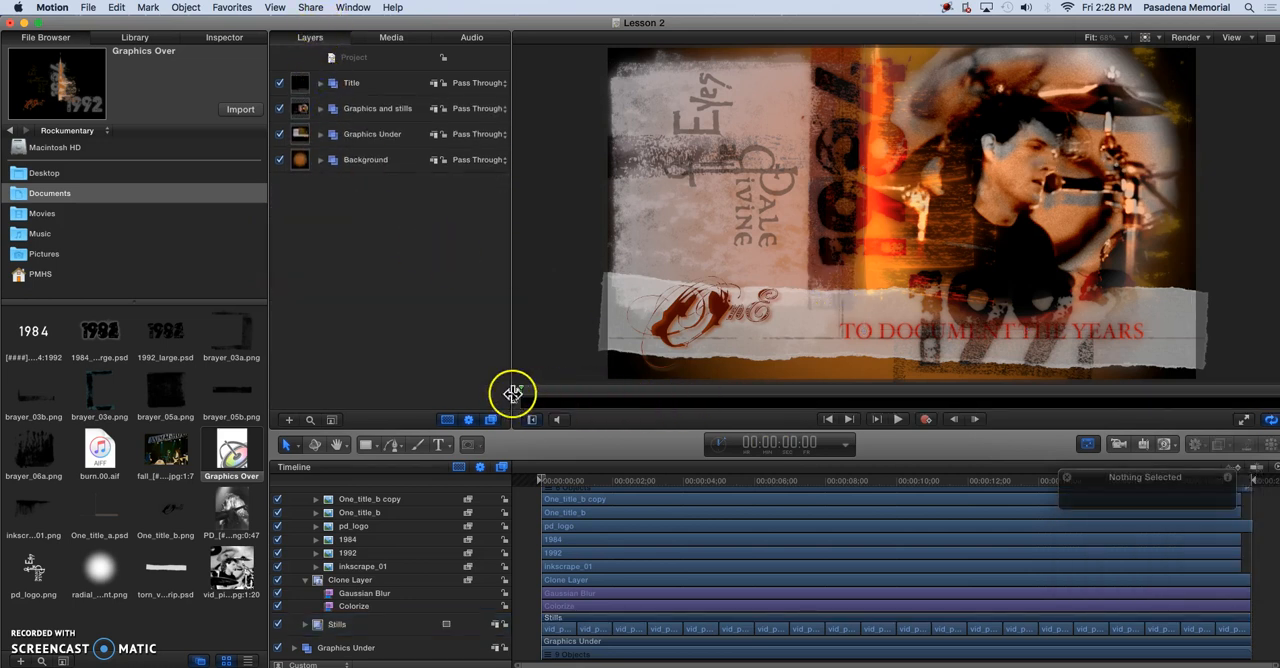
Extend the layers inside Graphics Over to the end of the composition, and collapse the Graphics Over and Graphics and stills groups.
drag(557, 400, 516, 478)
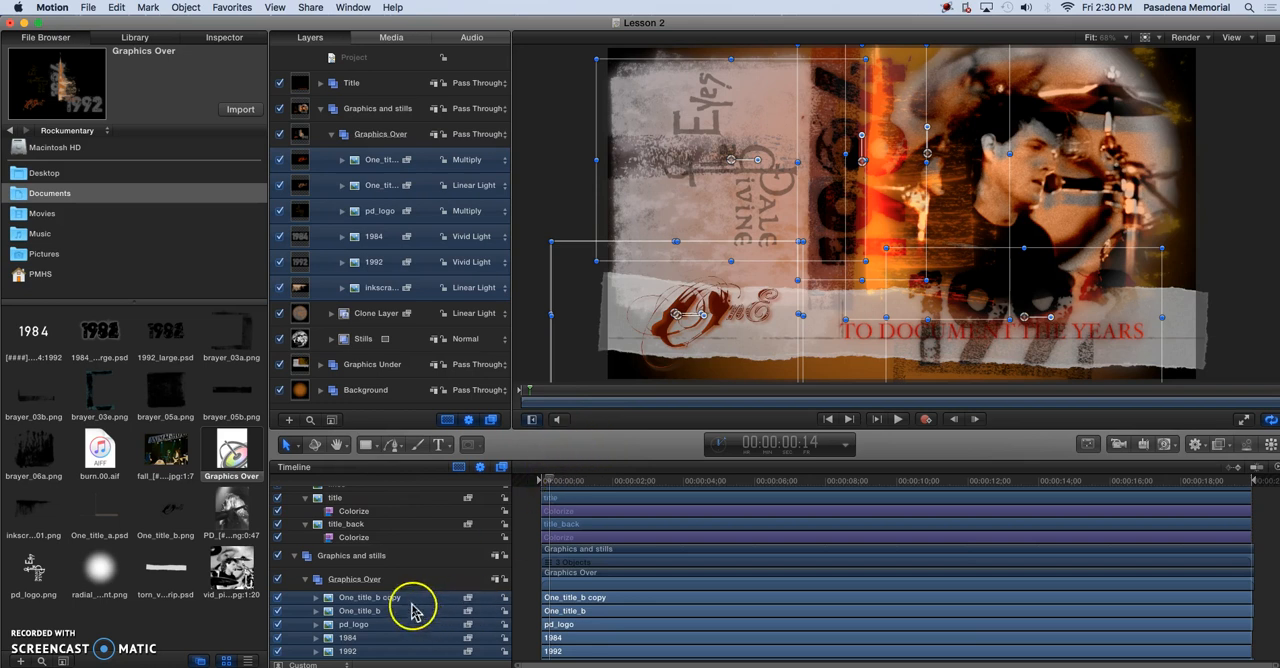
click(360, 617)
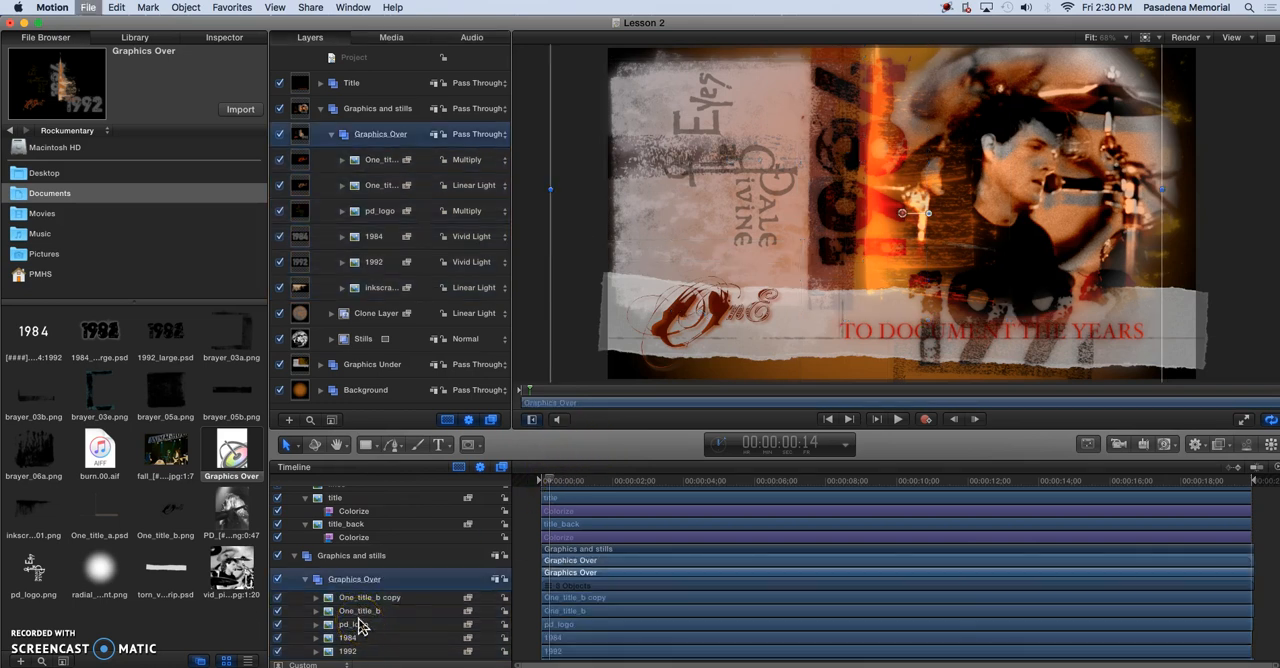
click(331, 134)
click(320, 108)
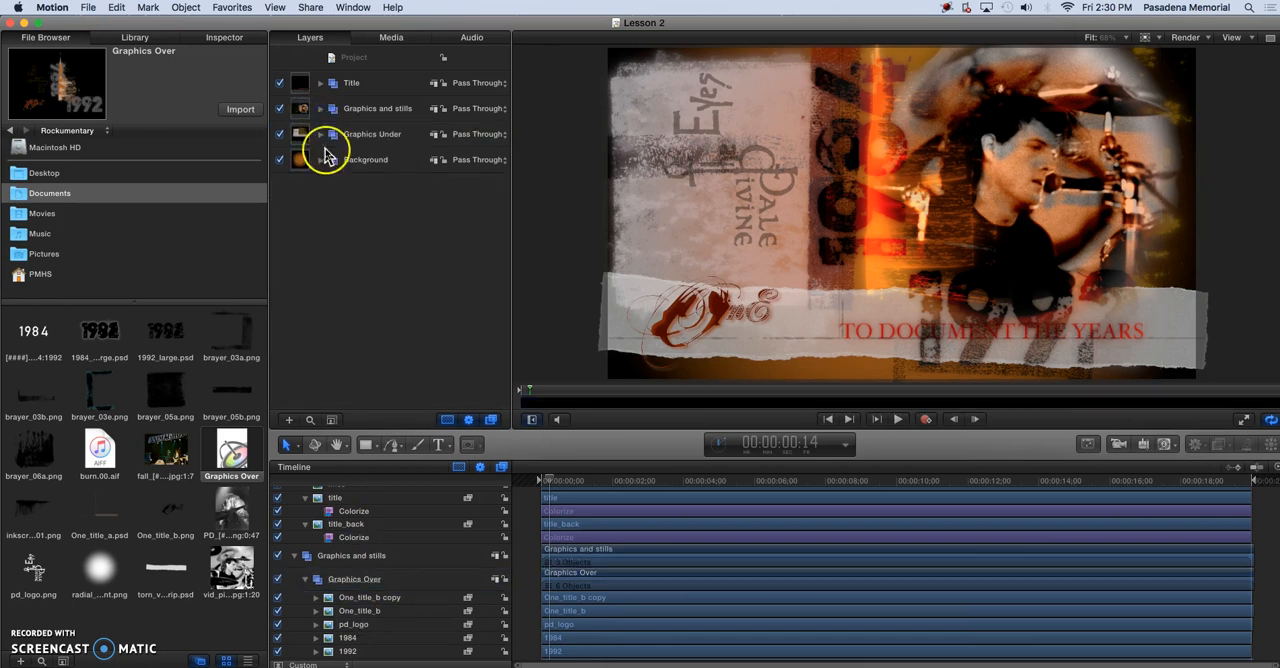